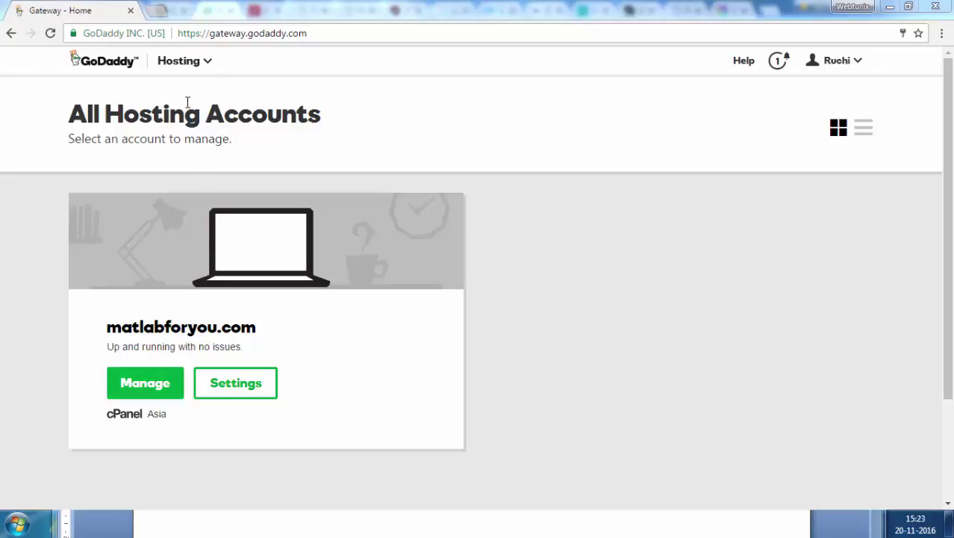
# - Open GoDaddy's domain manager and review all 12 domains, including NS2CENTER.COM
pyautogui.click(185, 69)
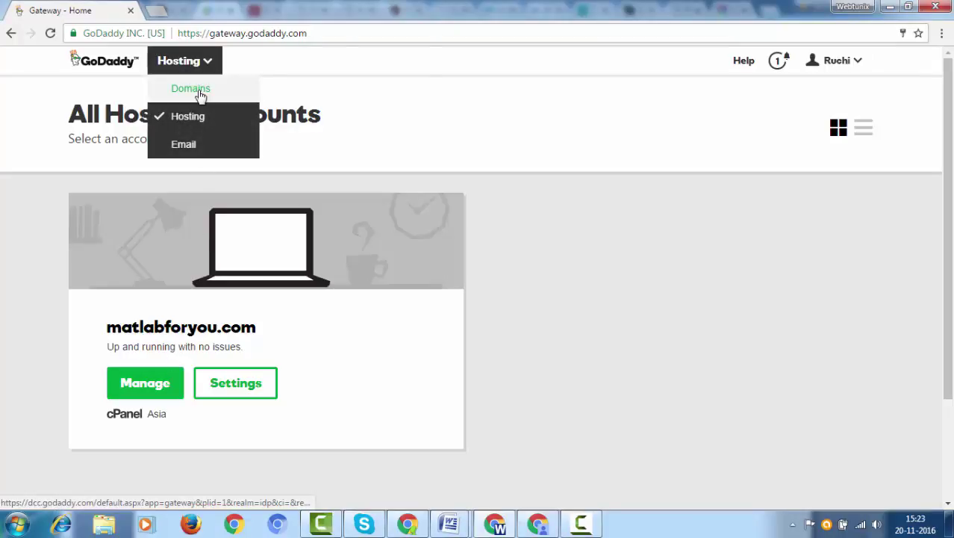
pyautogui.click(199, 93)
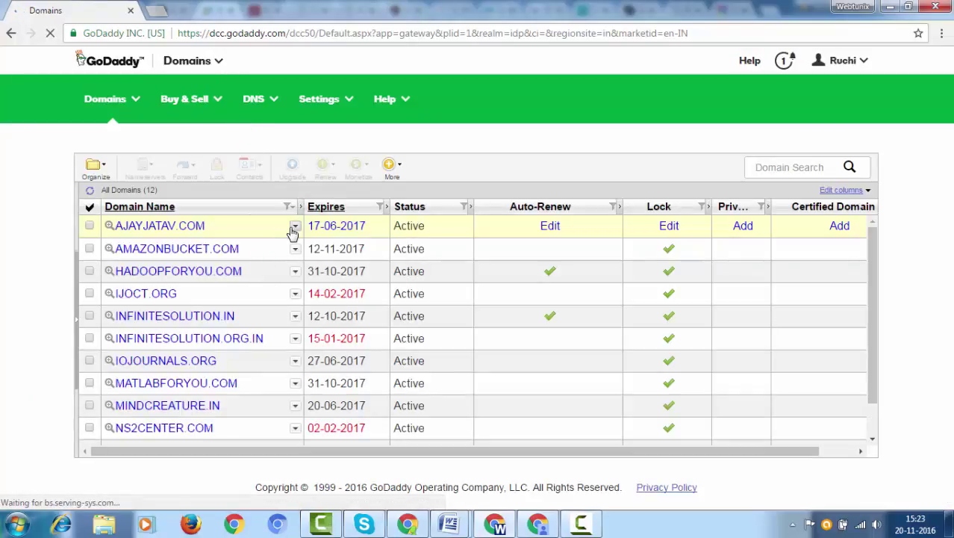
pyautogui.scroll(-2, 256, 305)
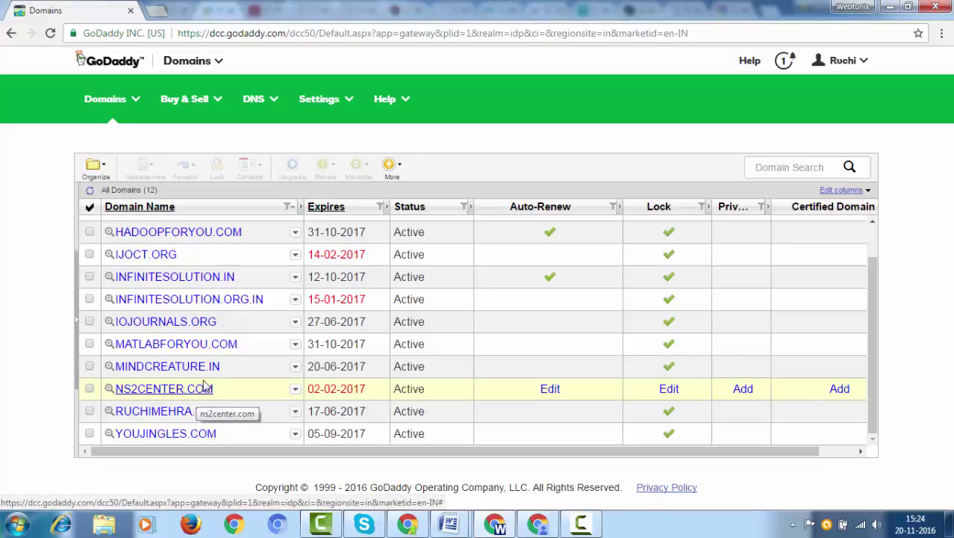
pyautogui.scroll(2, 209, 380)
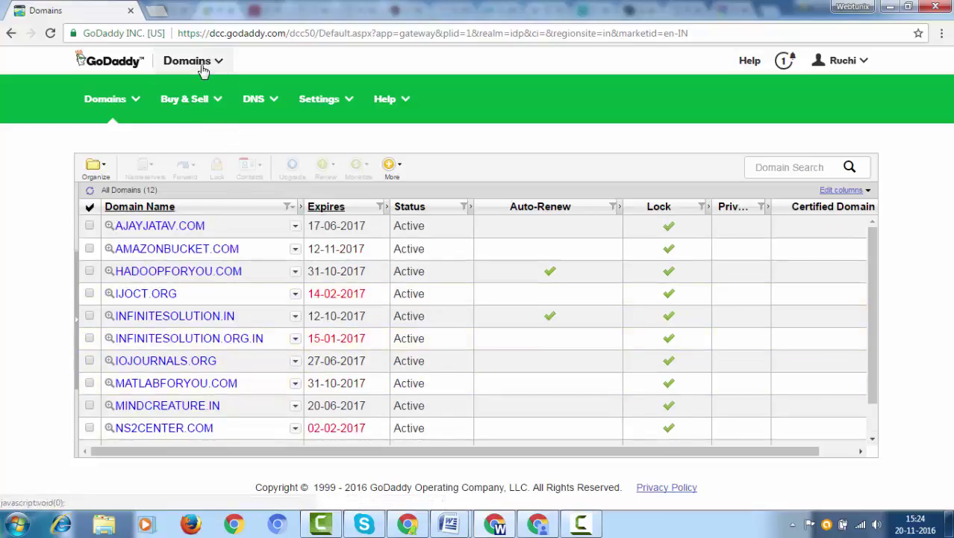
pyautogui.click(202, 64)
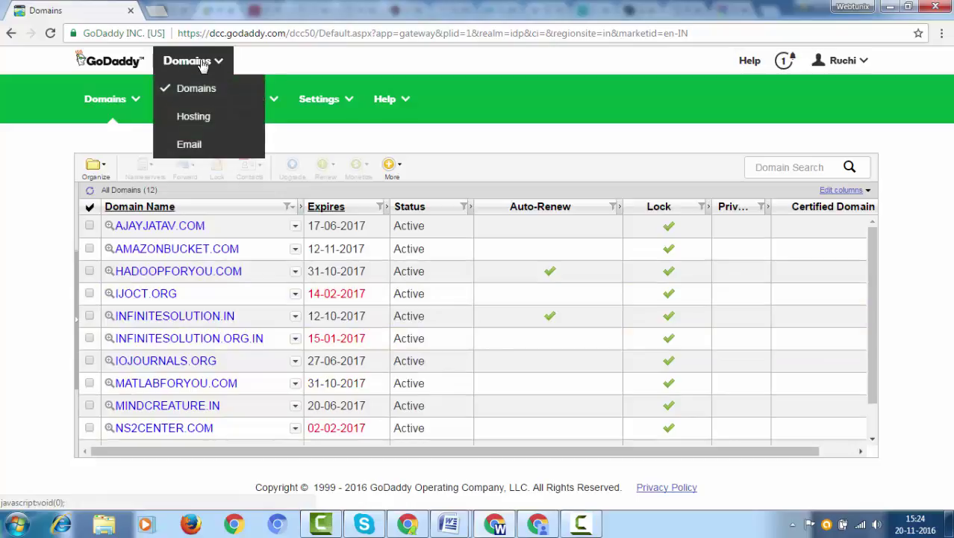
# - Open matlabforyou.com's cPanel from the Hosting overview and close the Success banner
pyautogui.click(205, 119)
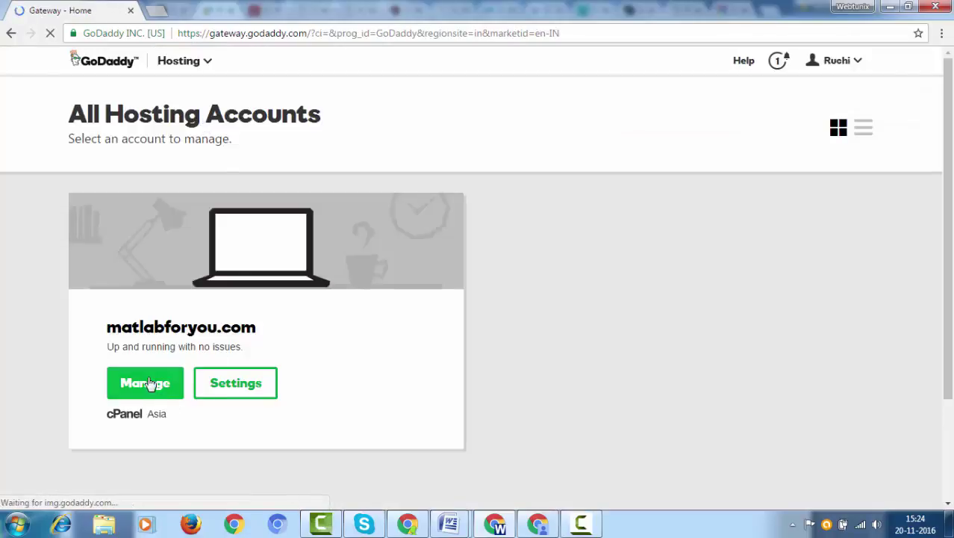
pyautogui.click(149, 383)
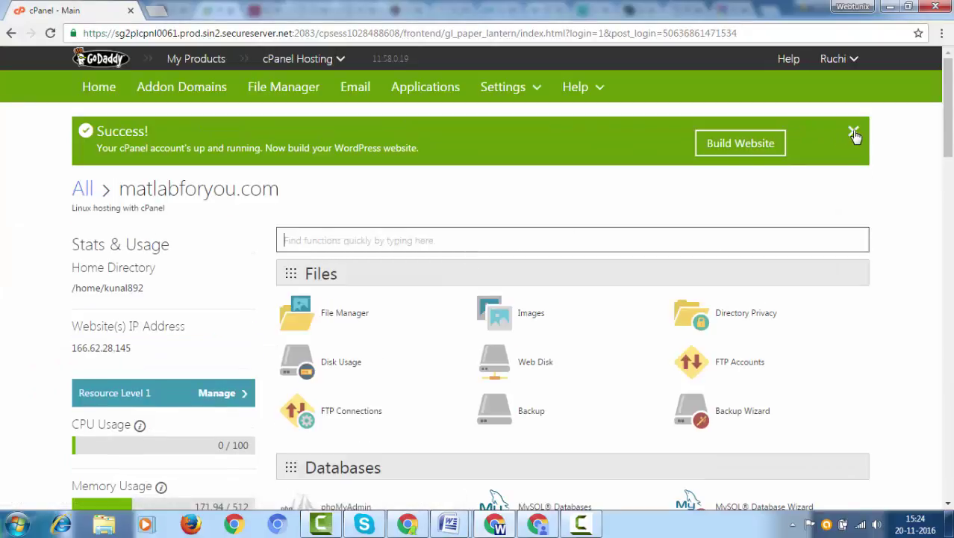
pyautogui.click(853, 132)
pyautogui.scroll(-2, 562, 168)
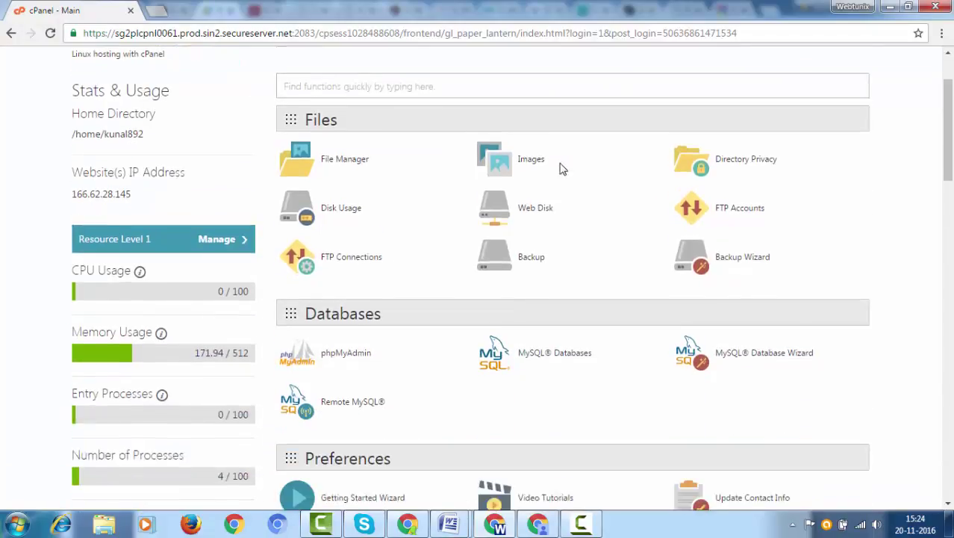
pyautogui.scroll(-3, 562, 169)
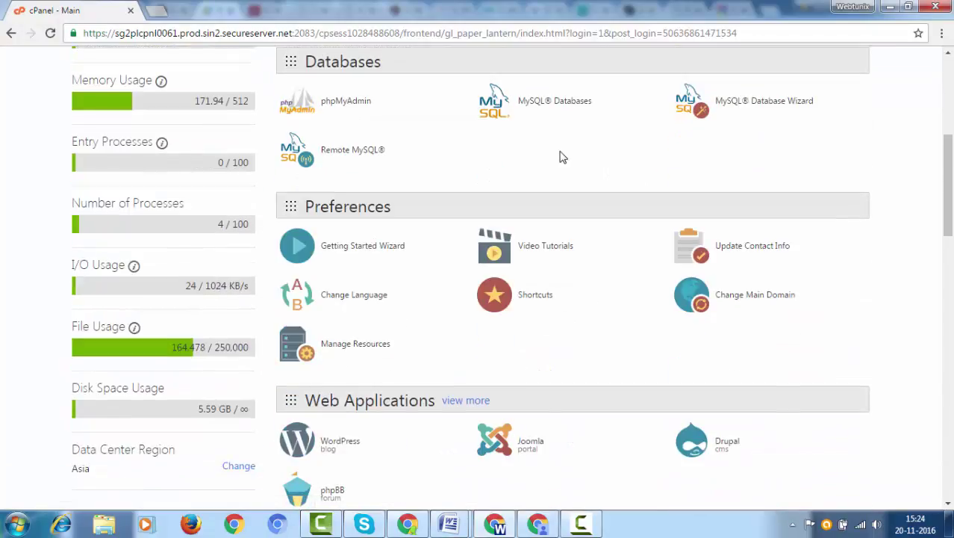
pyautogui.scroll(5, 562, 157)
pyautogui.scroll(-3, 452, 134)
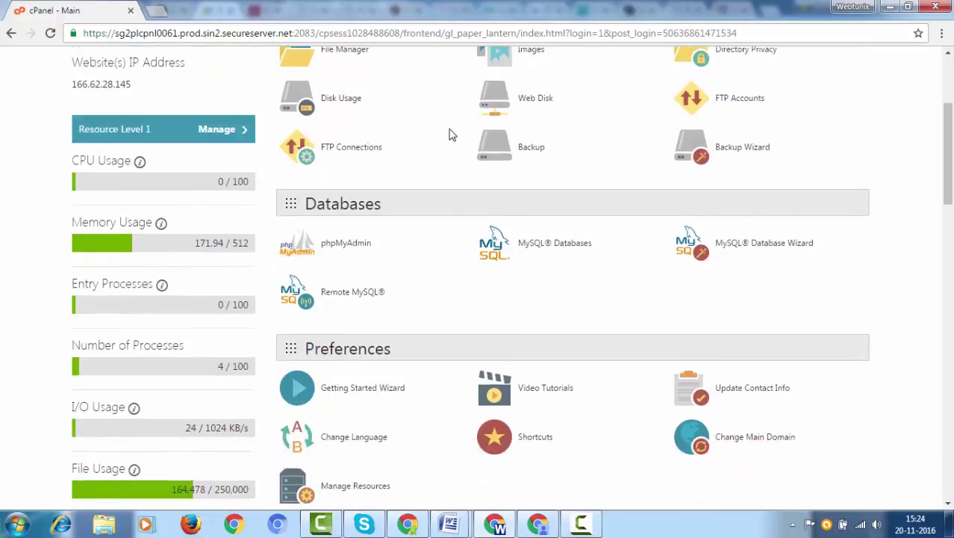
pyautogui.scroll(-5, 451, 132)
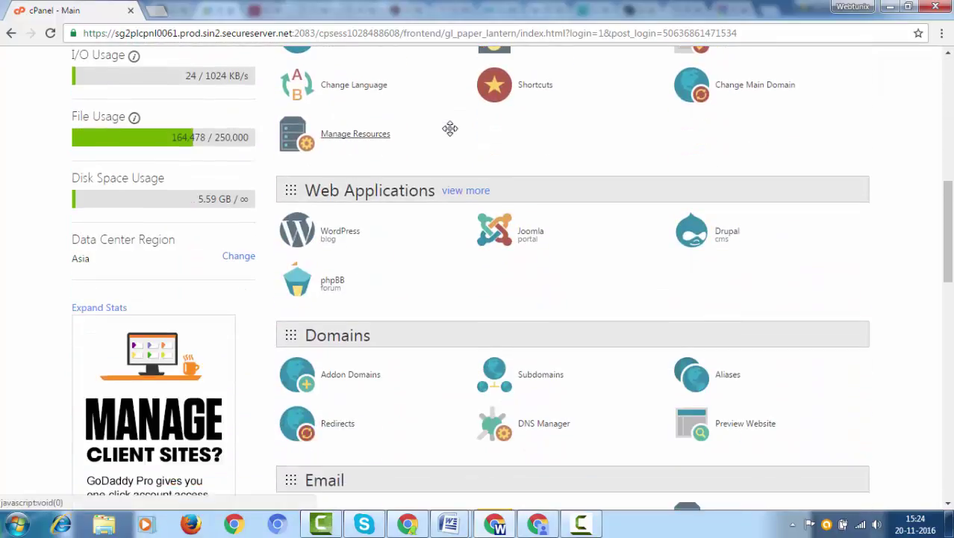
pyautogui.scroll(-2, 450, 129)
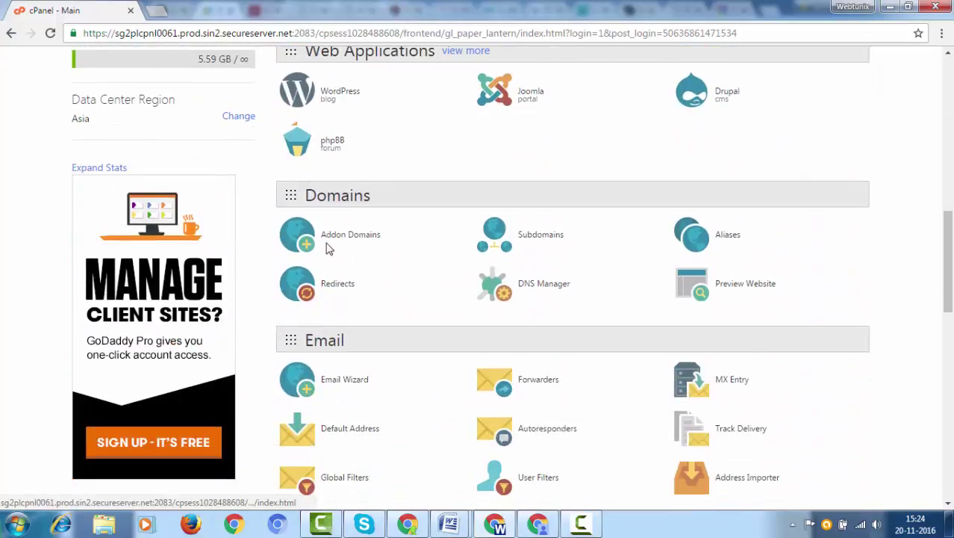
# - Open the Addon Domains page and review the seven existing addon domains
pyautogui.click(330, 237)
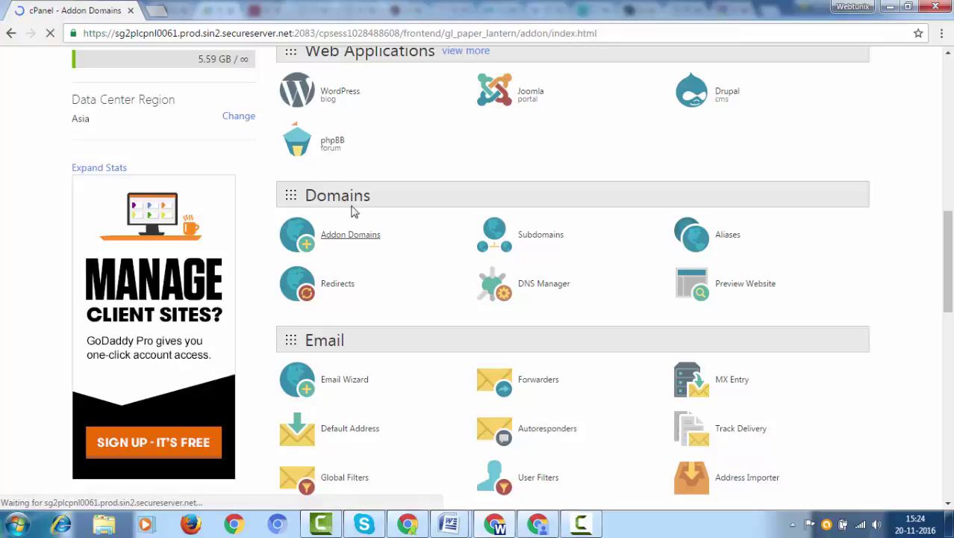
pyautogui.scroll(-3, 350, 213)
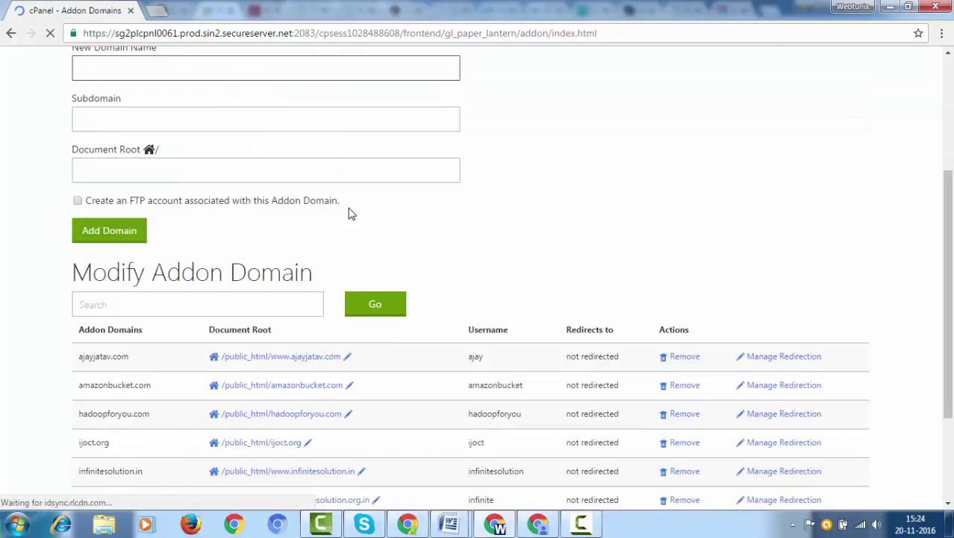
pyautogui.scroll(-2, 350, 213)
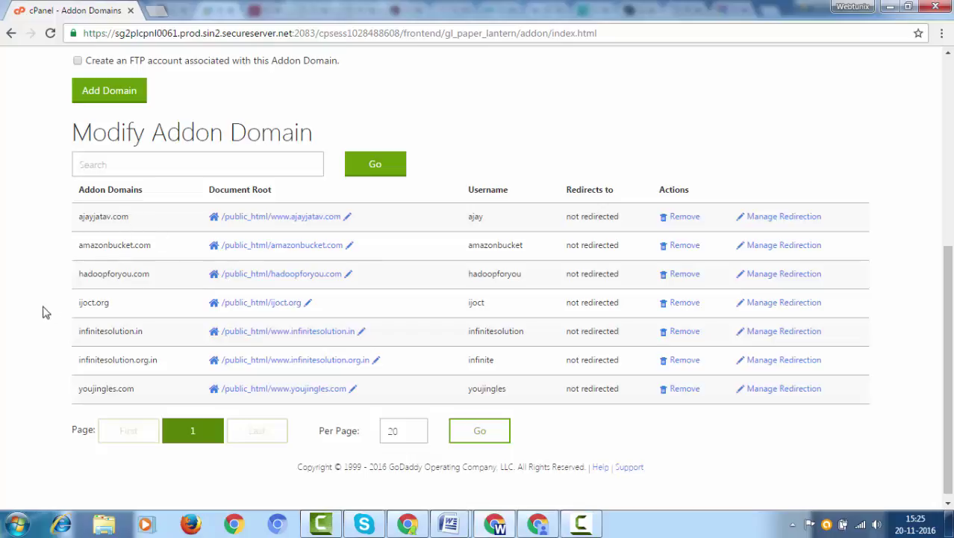
pyautogui.scroll(-1, 112, 357)
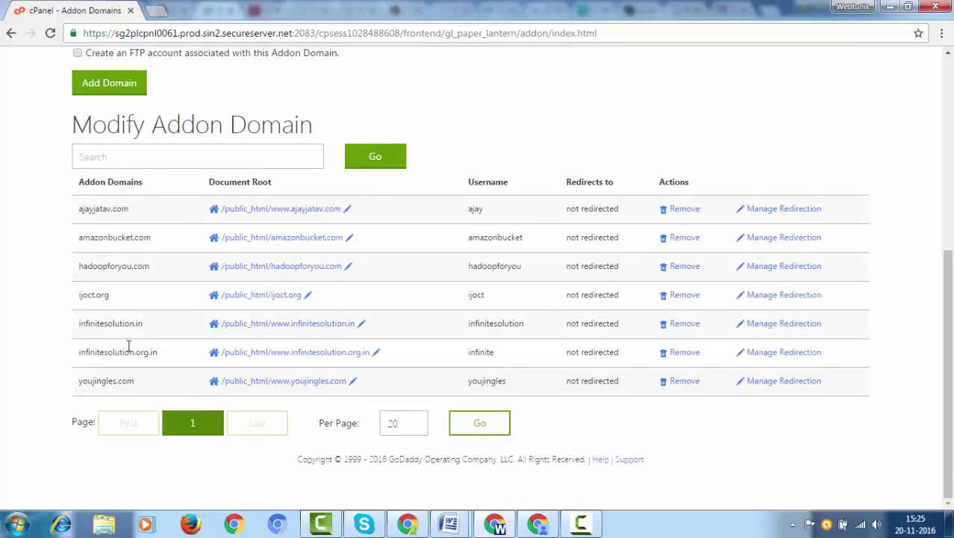
pyautogui.scroll(5, 129, 345)
pyautogui.click(132, 271)
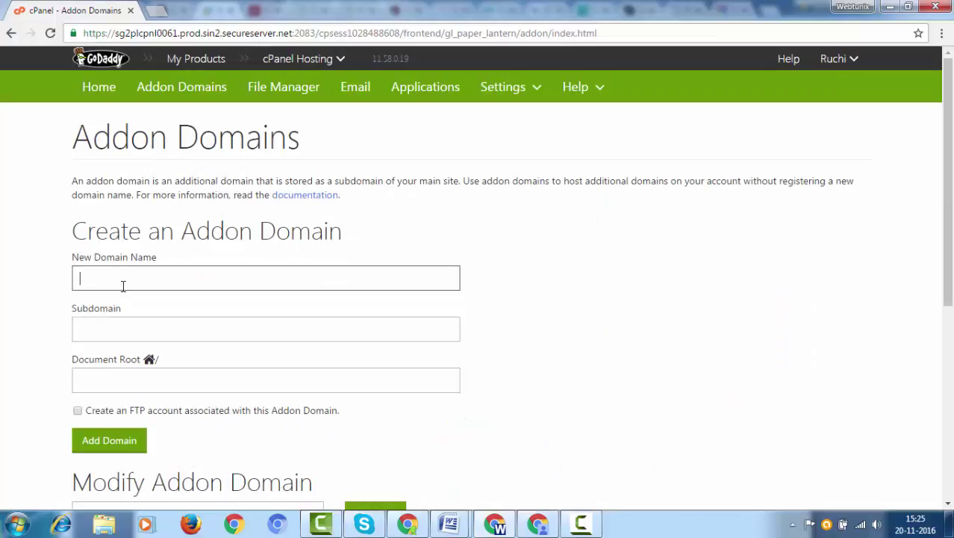
# - Add addon domain ns2center.com with auto-filled subdomain ns2center and root public_html/ns2center.com
pyautogui.write('Nc')
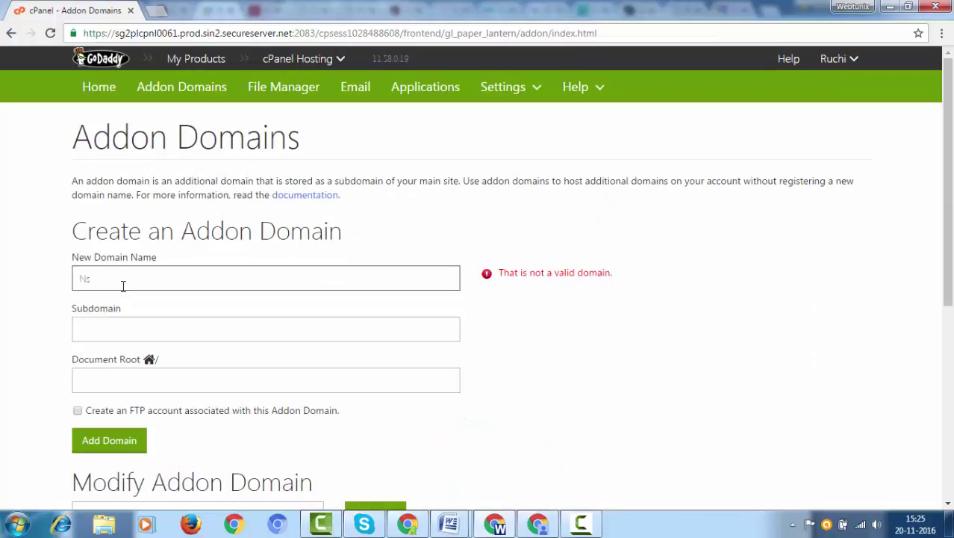
pyautogui.write('2')
pyautogui.press('BackSpace')
pyautogui.write('ns2ce')
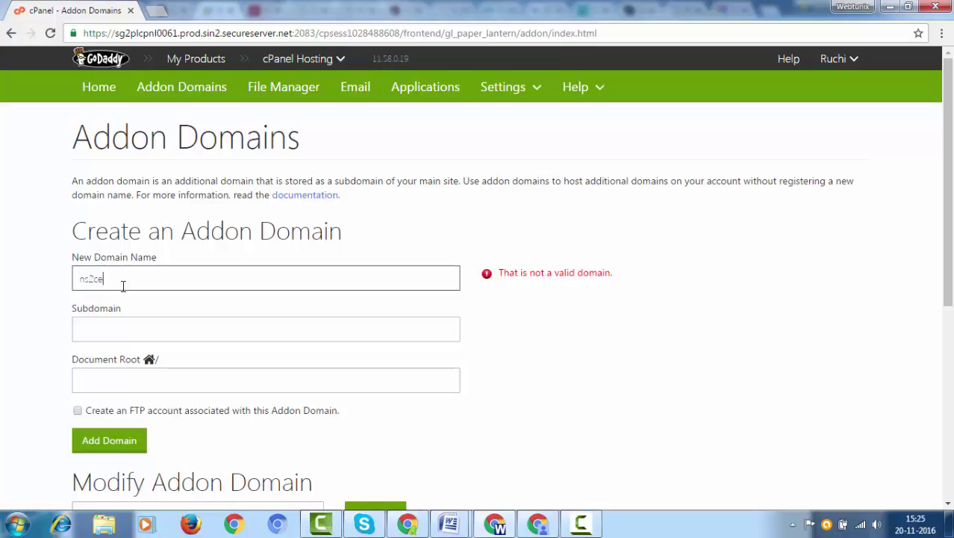
pyautogui.write('nter.com')
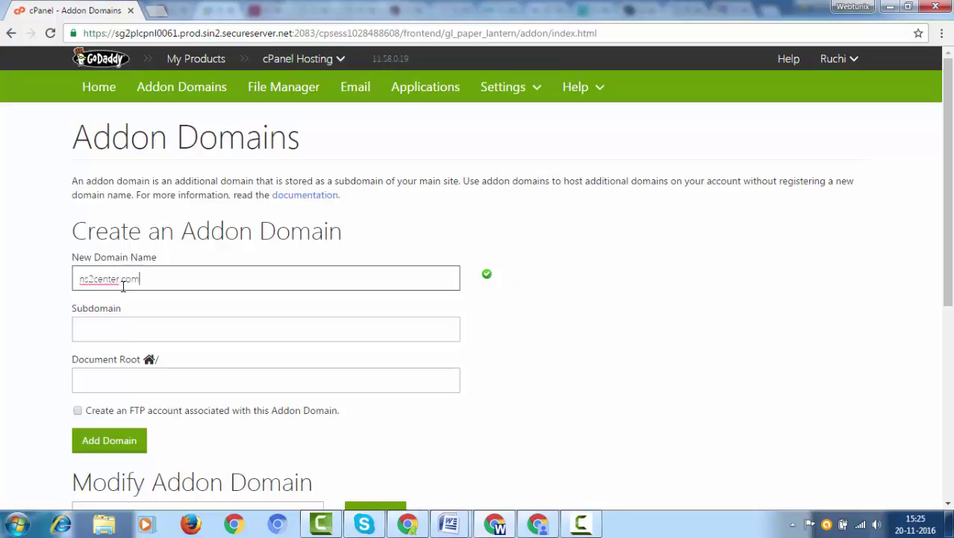
pyautogui.press('Tab')
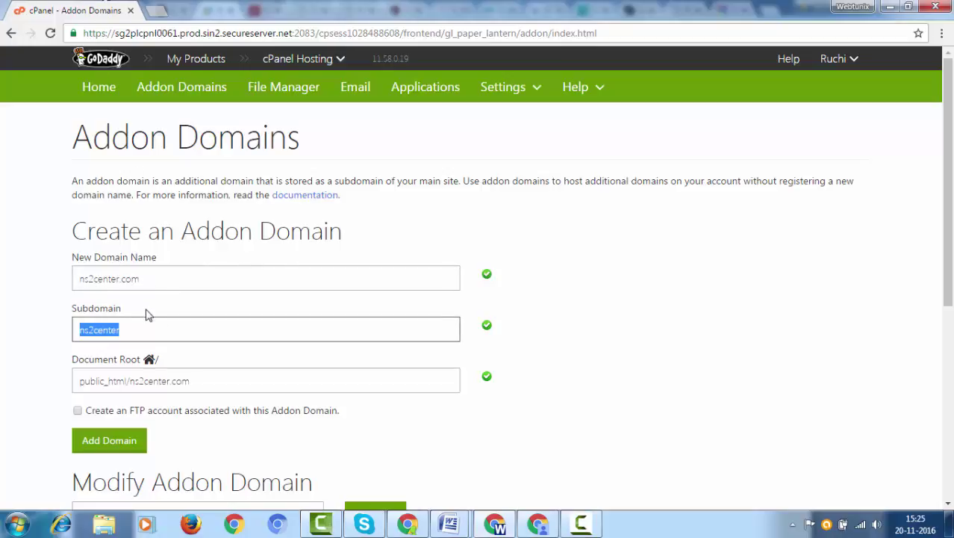
pyautogui.scroll(-3, 160, 382)
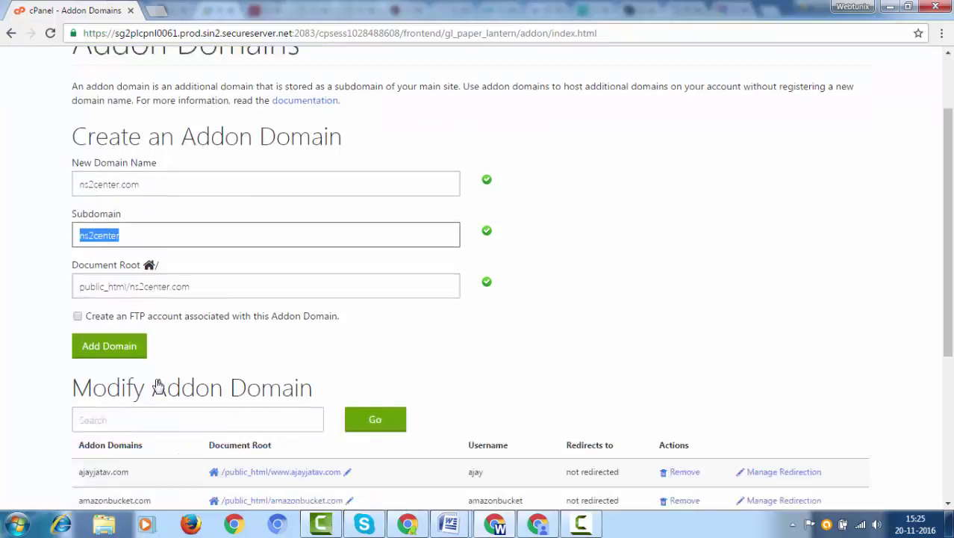
pyautogui.click(112, 234)
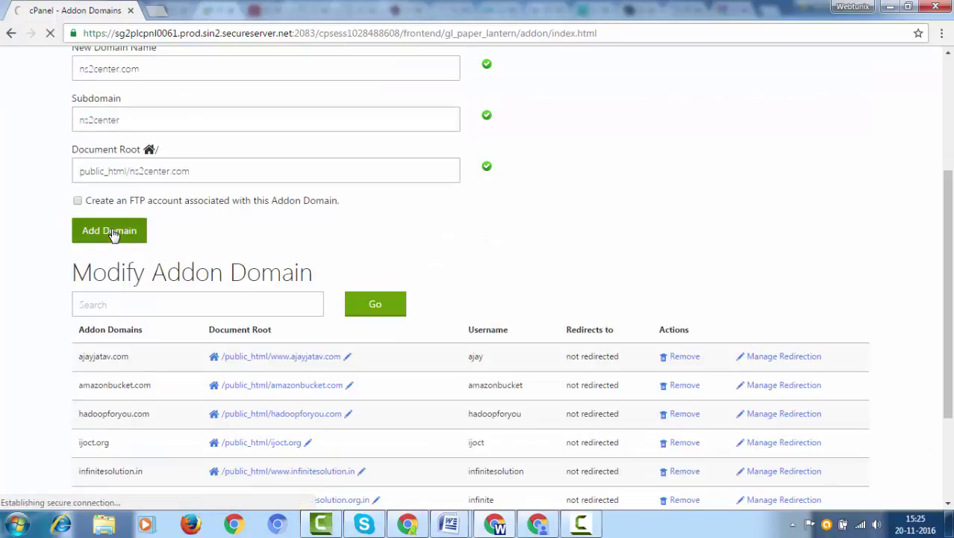
pyautogui.scroll(1, 134, 207)
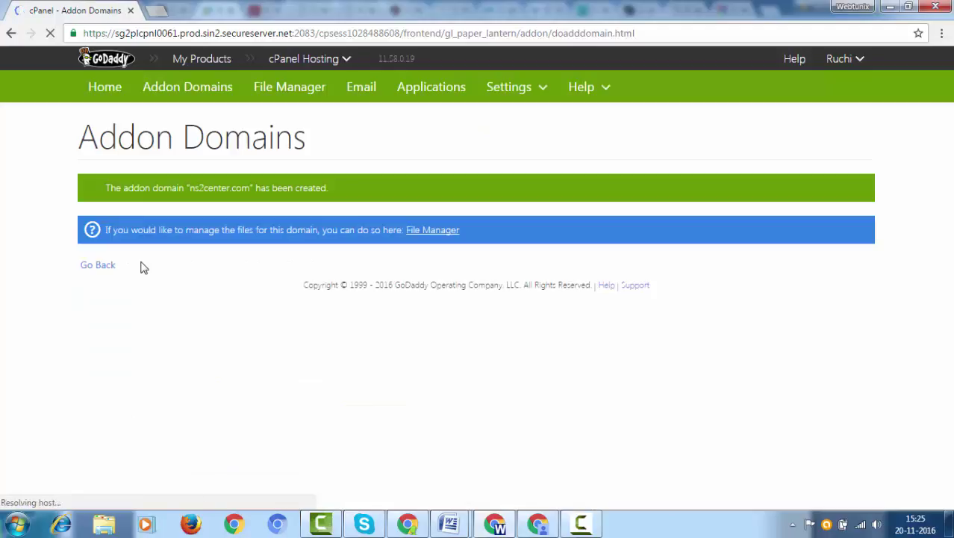
pyautogui.click(104, 273)
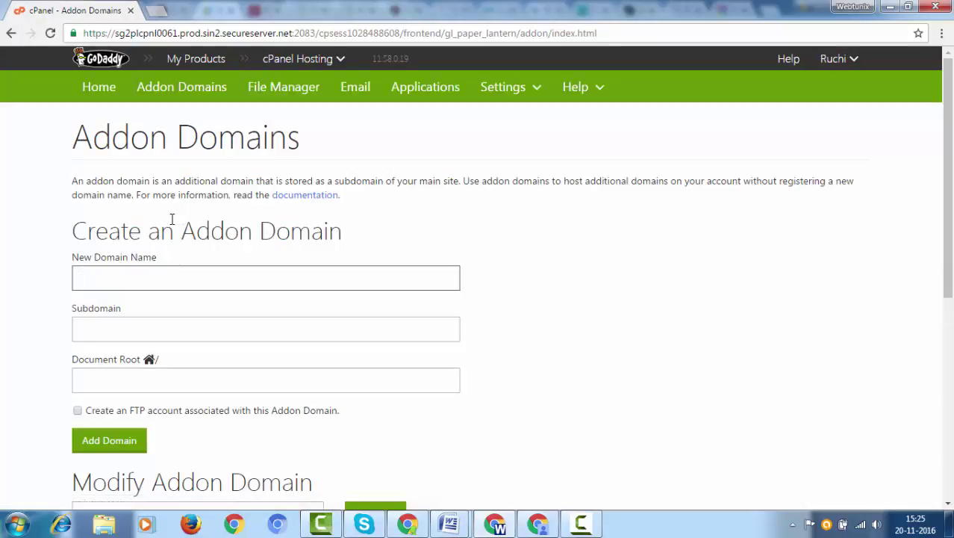
# - Return to the cPanel home dashboard and open MySQL Databases
pyautogui.click(108, 89)
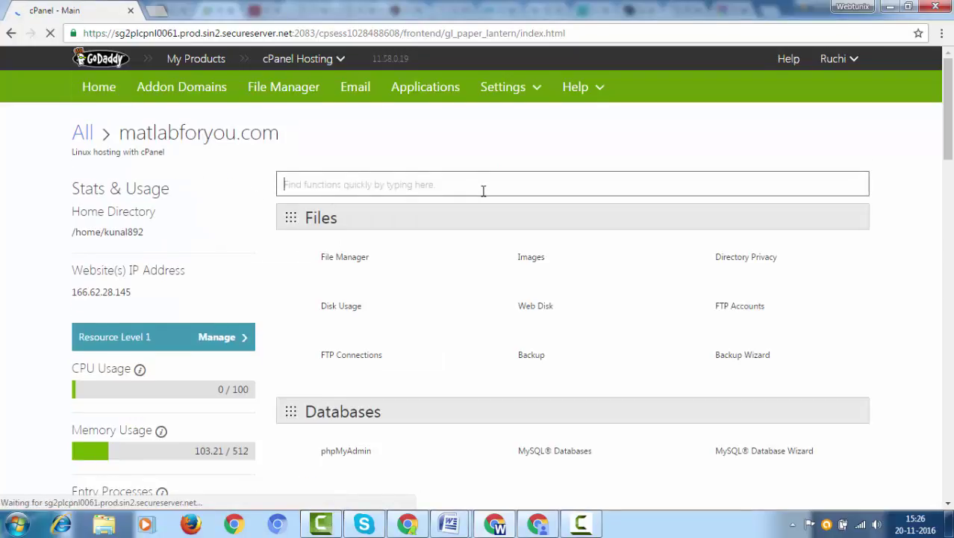
pyautogui.scroll(-1, 483, 192)
pyautogui.scroll(-1, 468, 202)
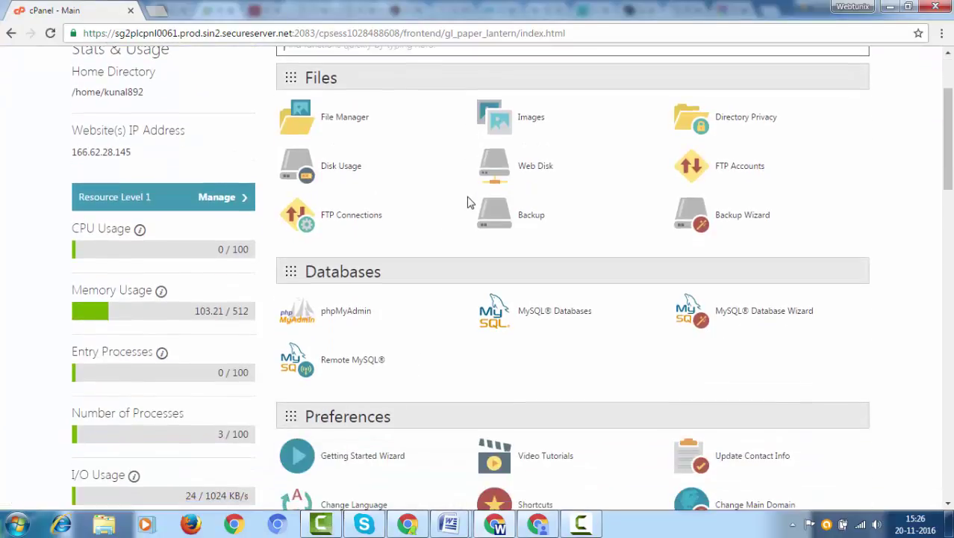
pyautogui.scroll(-1, 468, 202)
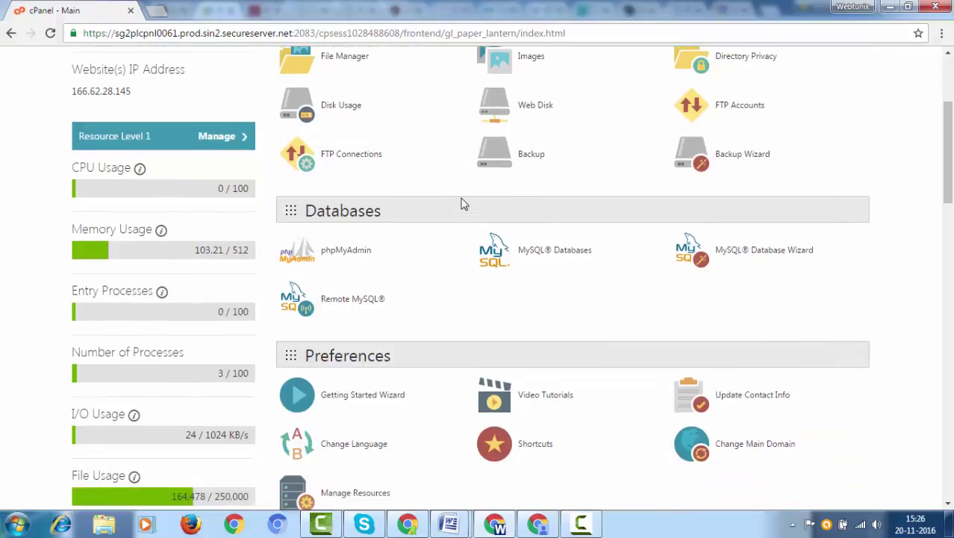
pyautogui.click(550, 248)
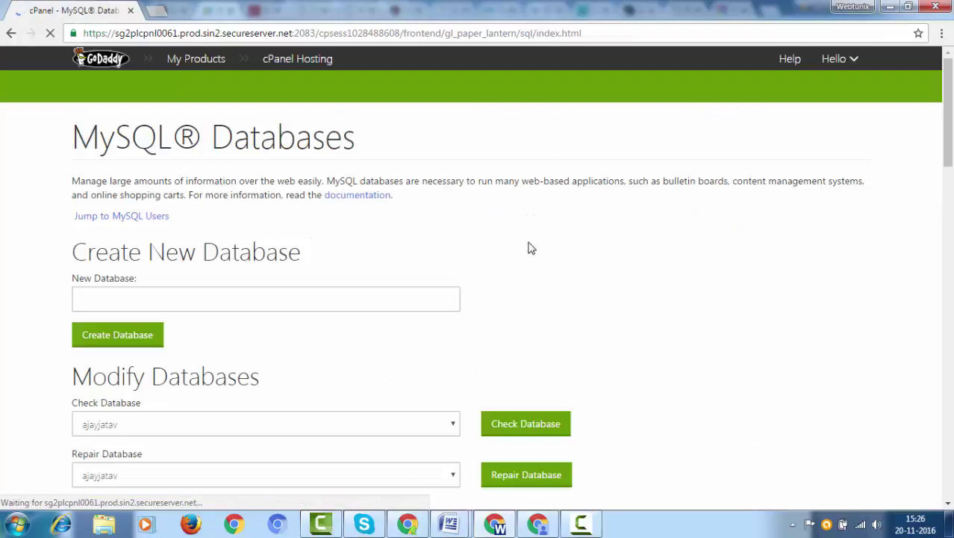
pyautogui.scroll(-2, 316, 231)
# - Create a new MySQL database named ns2center
pyautogui.click(200, 157)
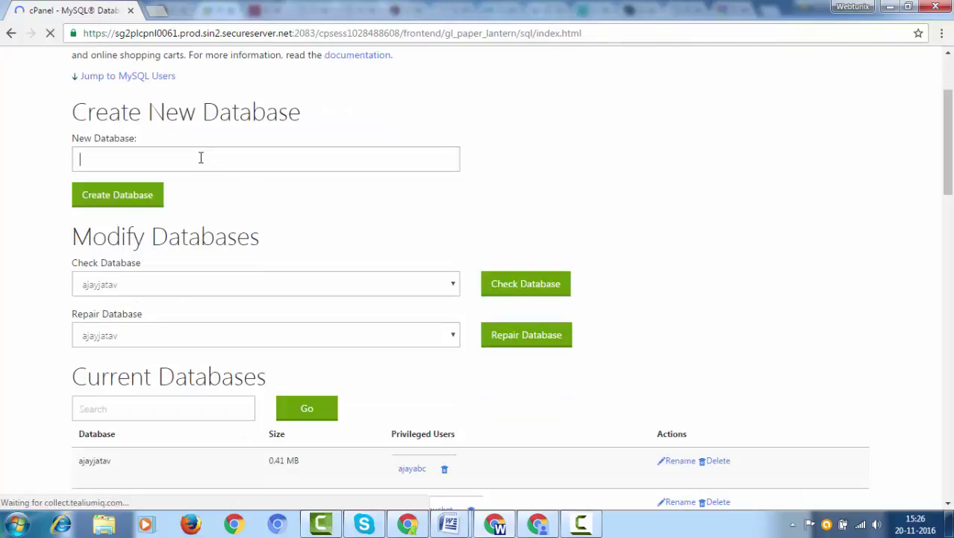
pyautogui.write('ns2')
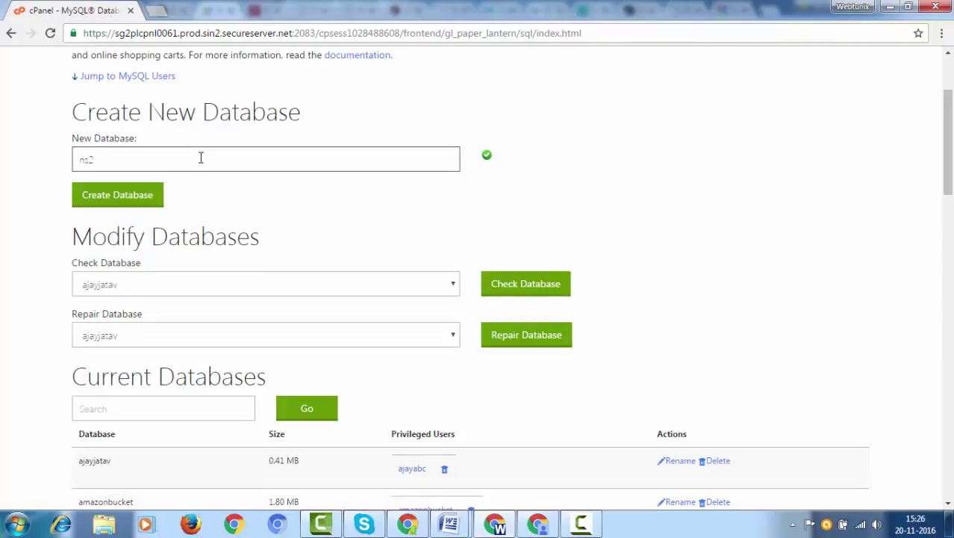
pyautogui.write('center')
pyautogui.click(121, 194)
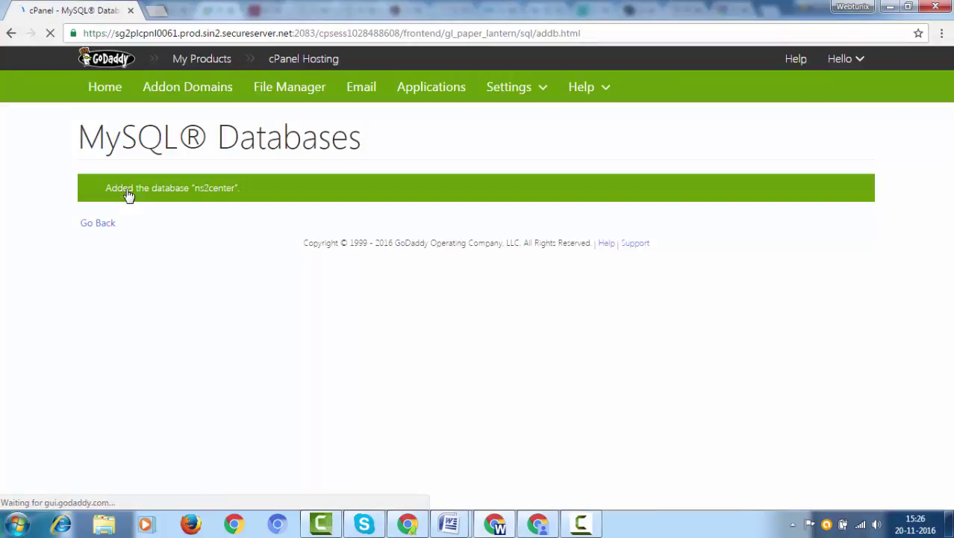
pyautogui.click(98, 223)
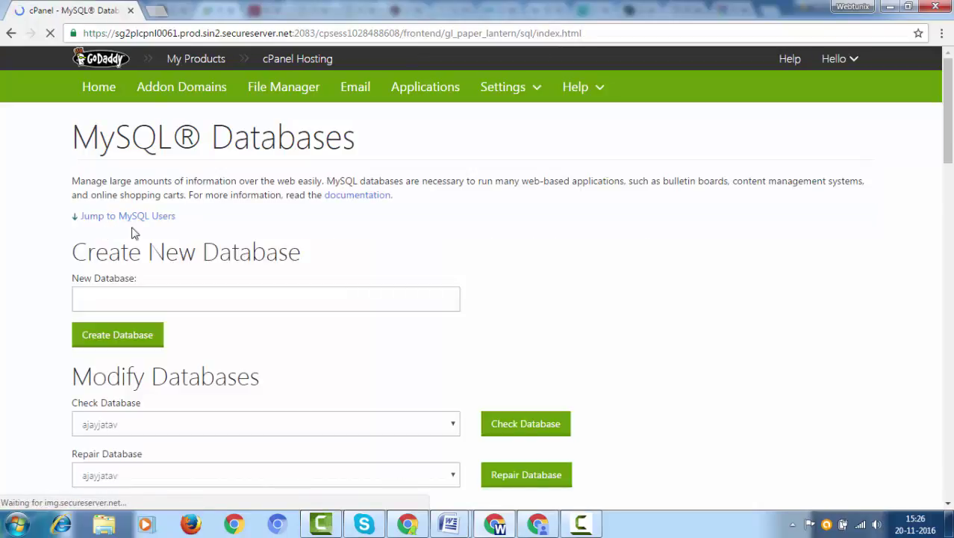
# - Check page 2 of Current Databases to confirm ns2center is listed
pyautogui.scroll(-2, 146, 227)
pyautogui.scroll(-3, 179, 224)
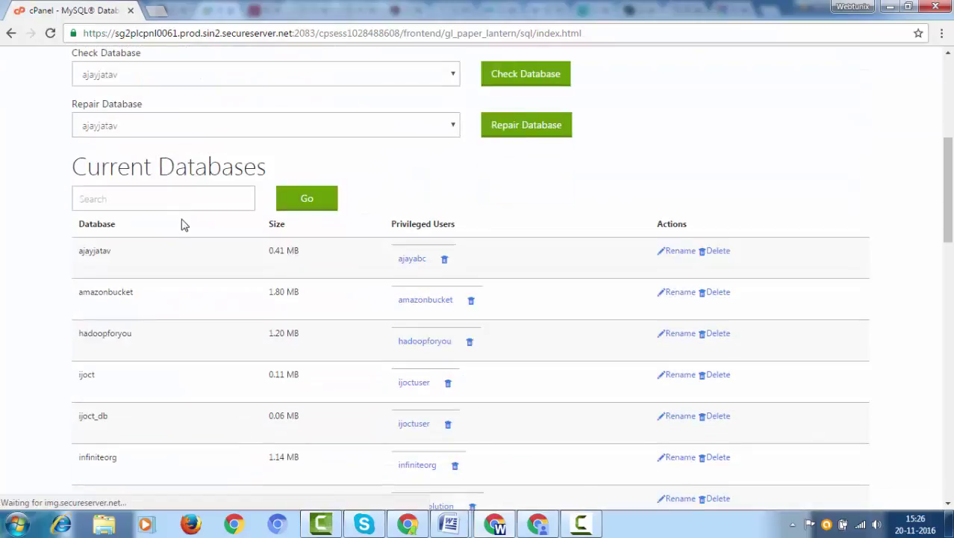
pyautogui.scroll(-3, 180, 227)
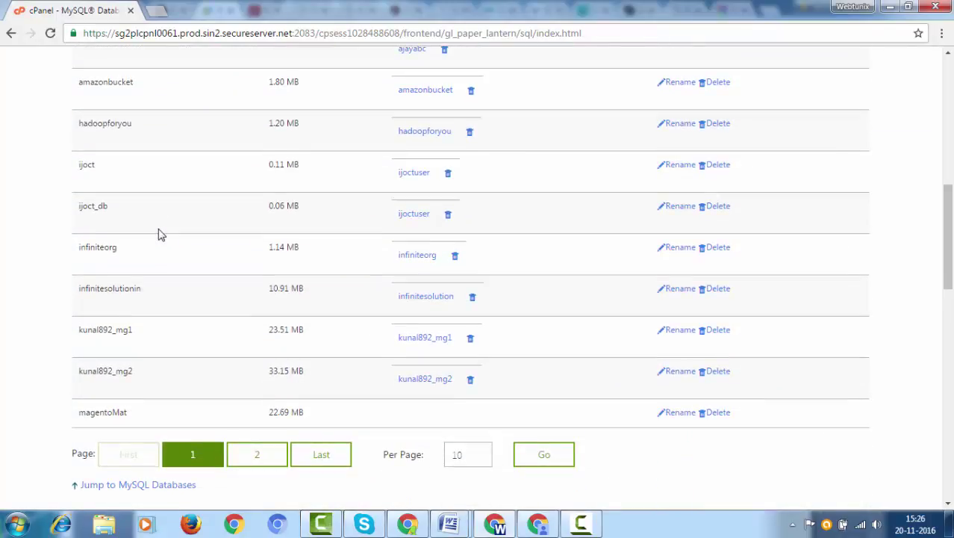
pyautogui.scroll(4, 159, 231)
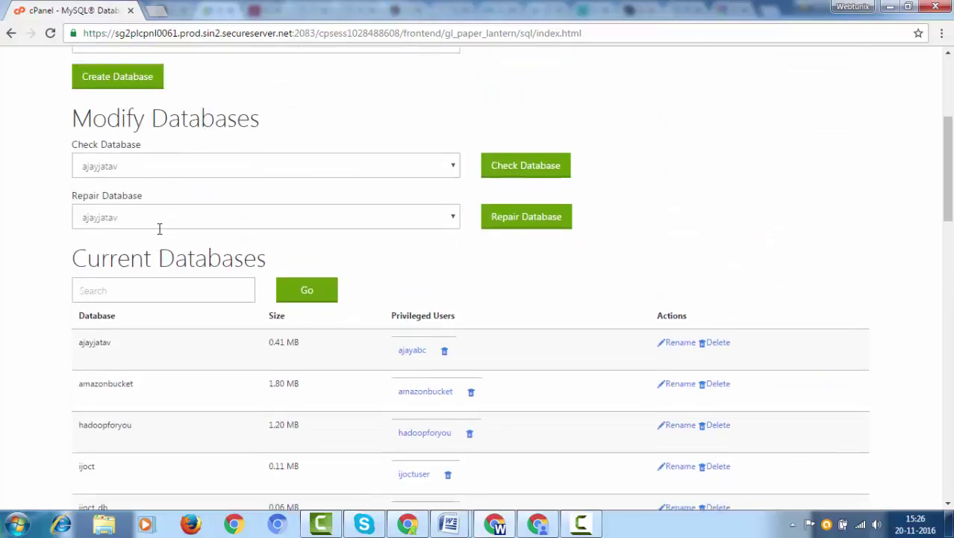
pyautogui.scroll(4, 159, 229)
pyautogui.scroll(-6, 159, 233)
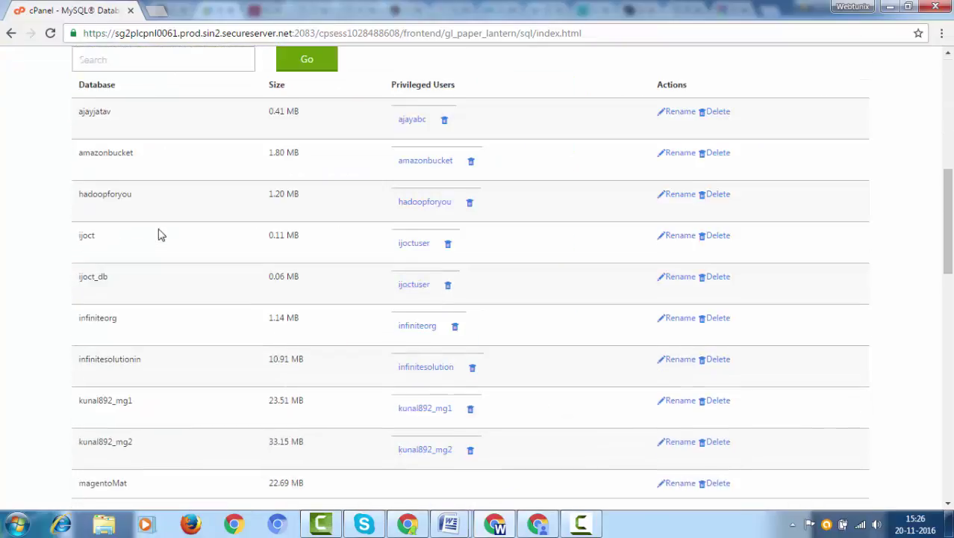
pyautogui.scroll(-5, 159, 234)
pyautogui.scroll(1, 135, 210)
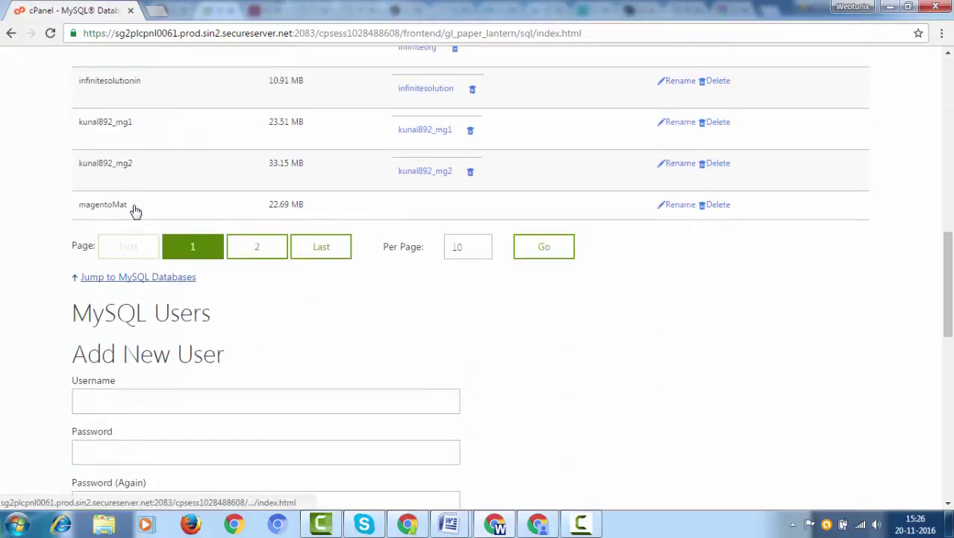
pyautogui.scroll(1, 134, 210)
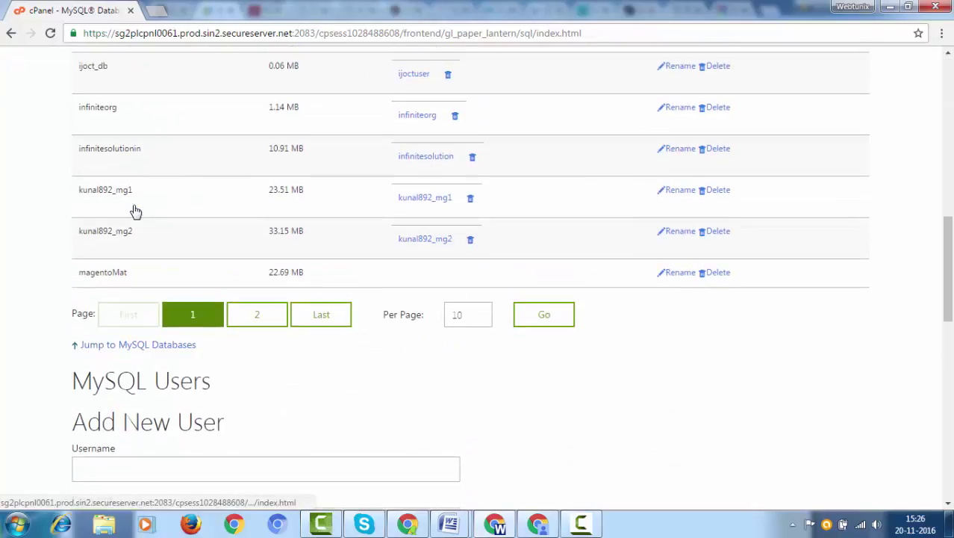
pyautogui.click(258, 316)
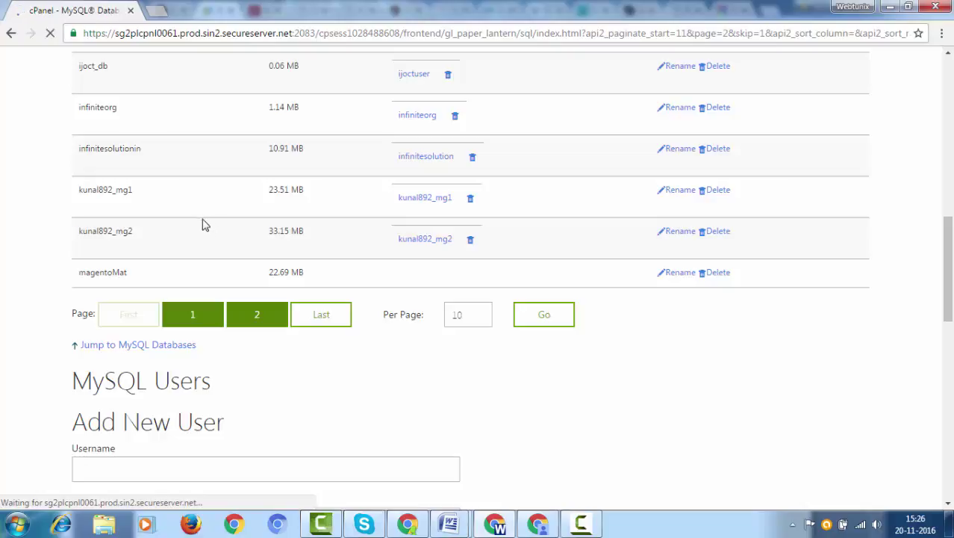
pyautogui.scroll(-5, 172, 196)
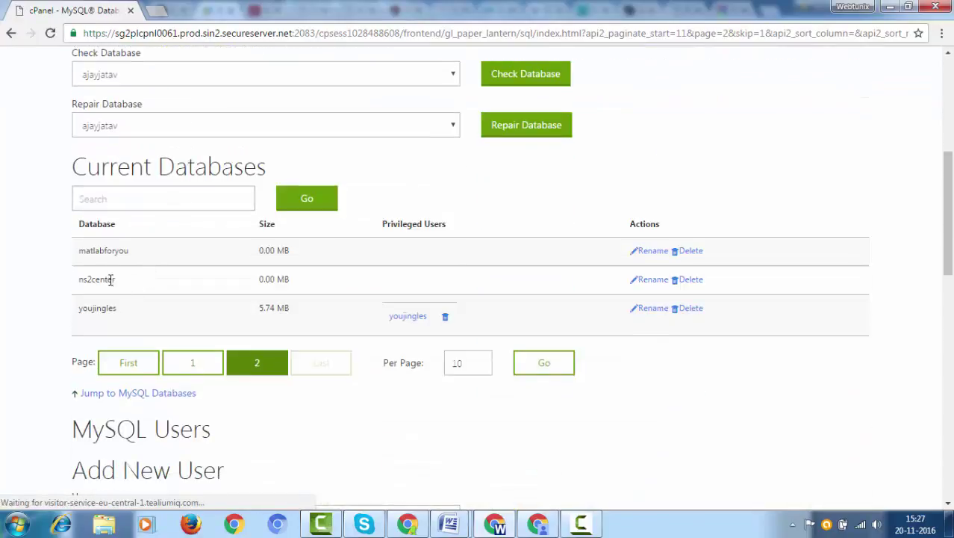
pyautogui.moveTo(116, 279); pyautogui.dragTo(77, 280)
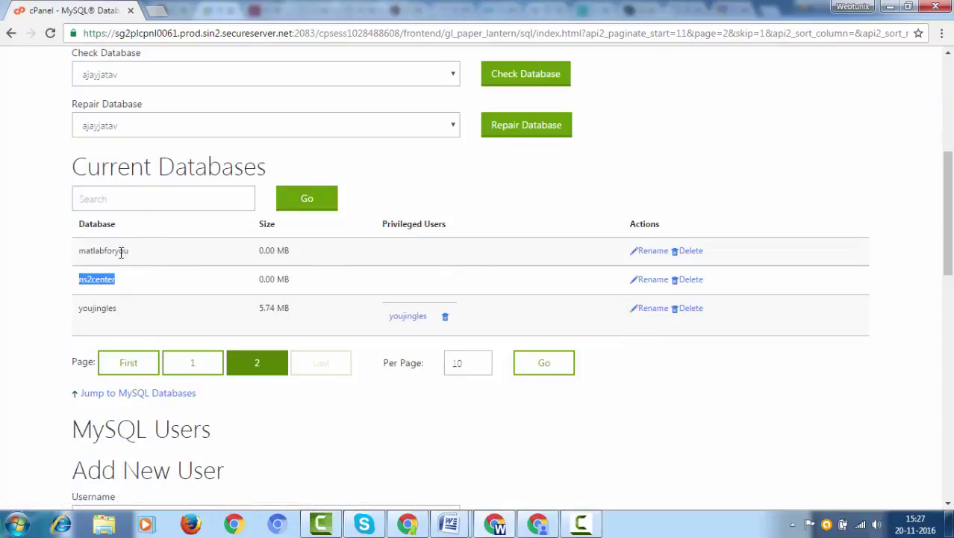
pyautogui.scroll(-5, 157, 183)
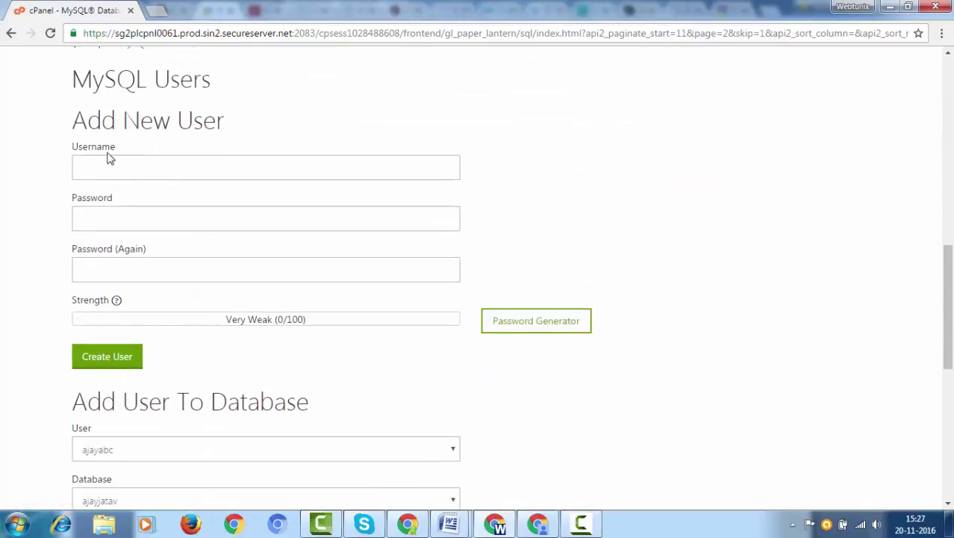
# - Create MySQL user ns2center with a Strong password entered twice
pyautogui.click(110, 169)
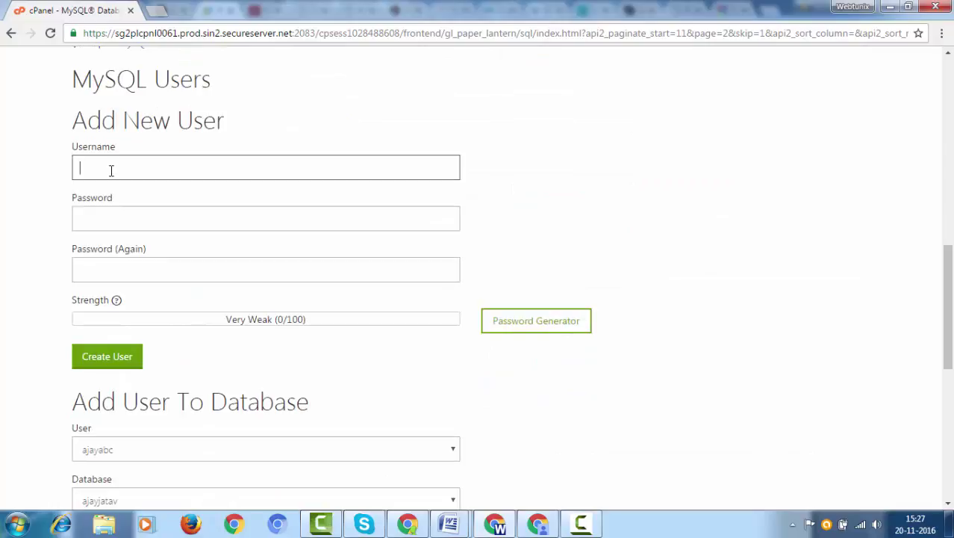
pyautogui.write('ns2center')
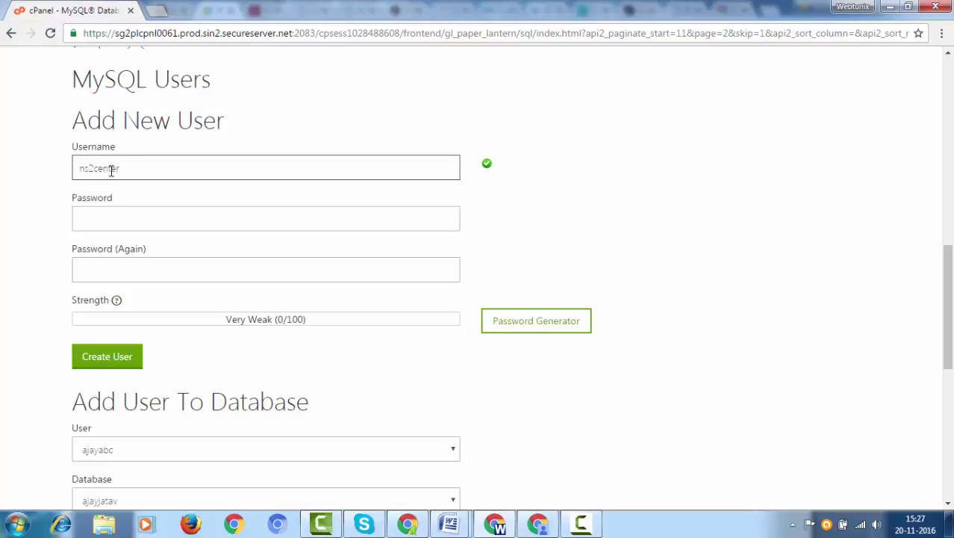
pyautogui.click(136, 212)
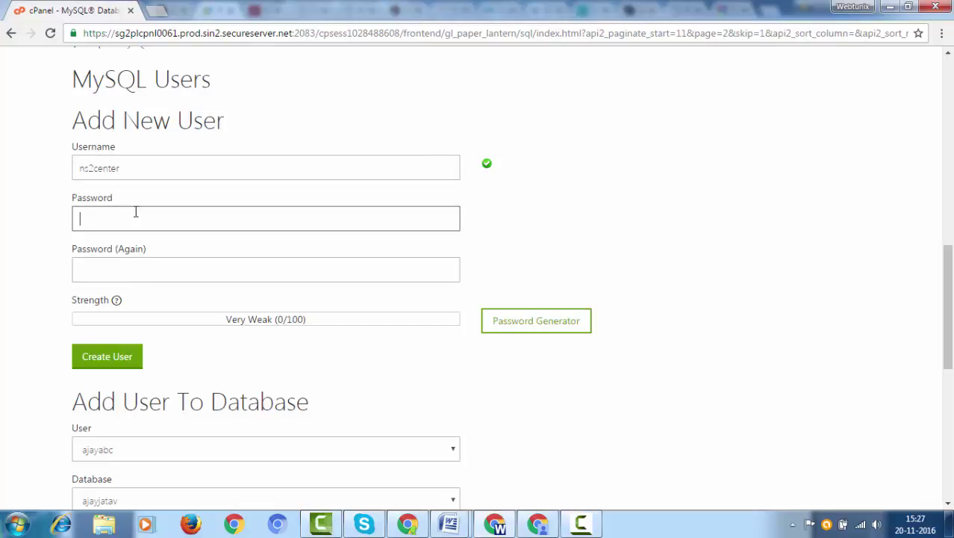
pyautogui.write('*')
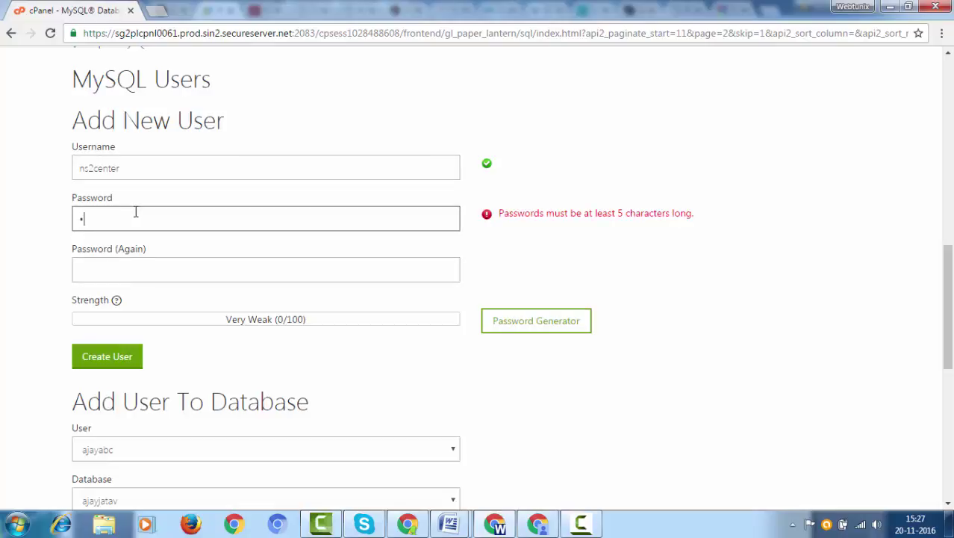
pyautogui.write('**')
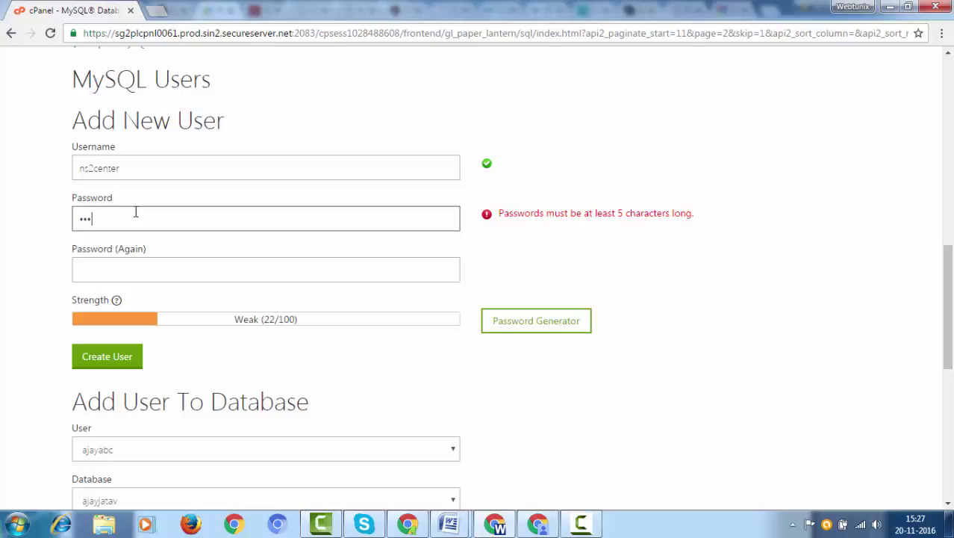
pyautogui.write('***')
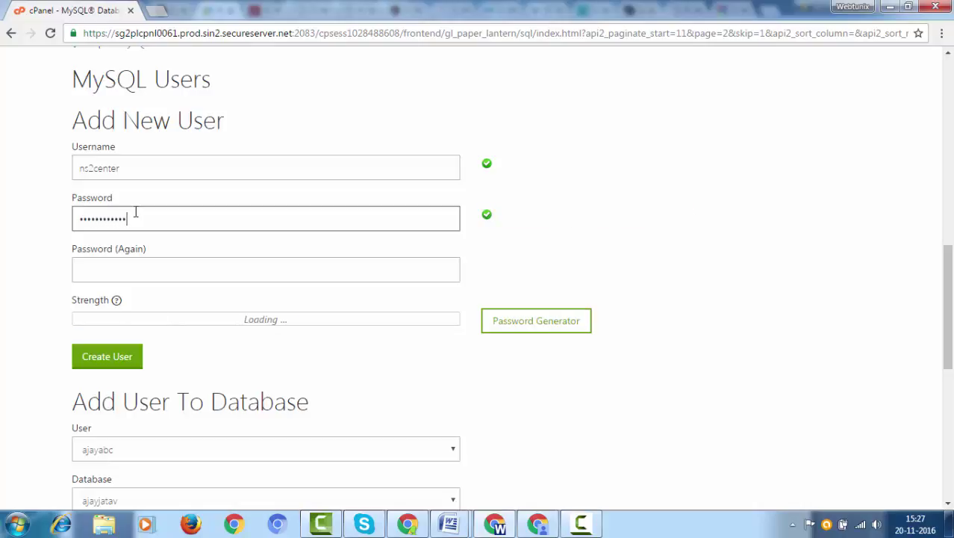
pyautogui.write('**')
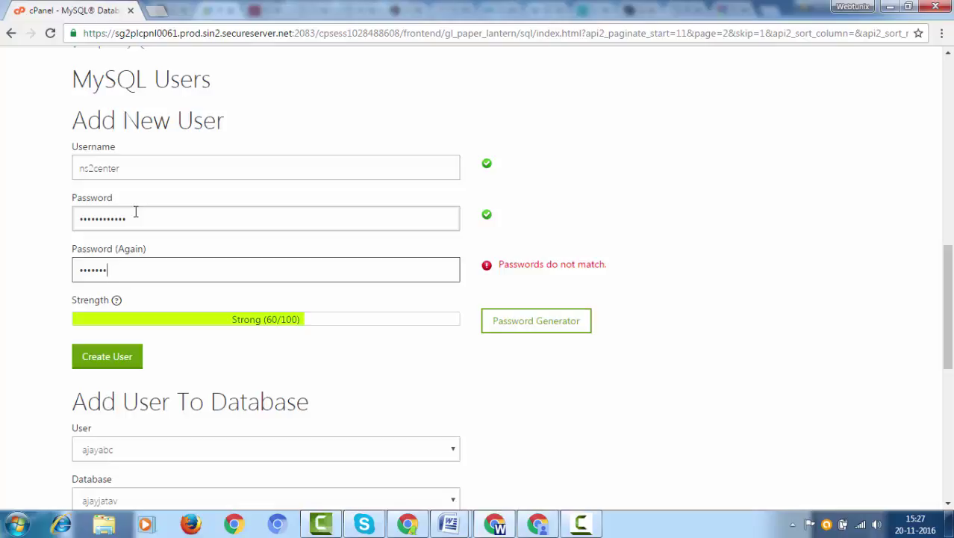
pyautogui.write('*')
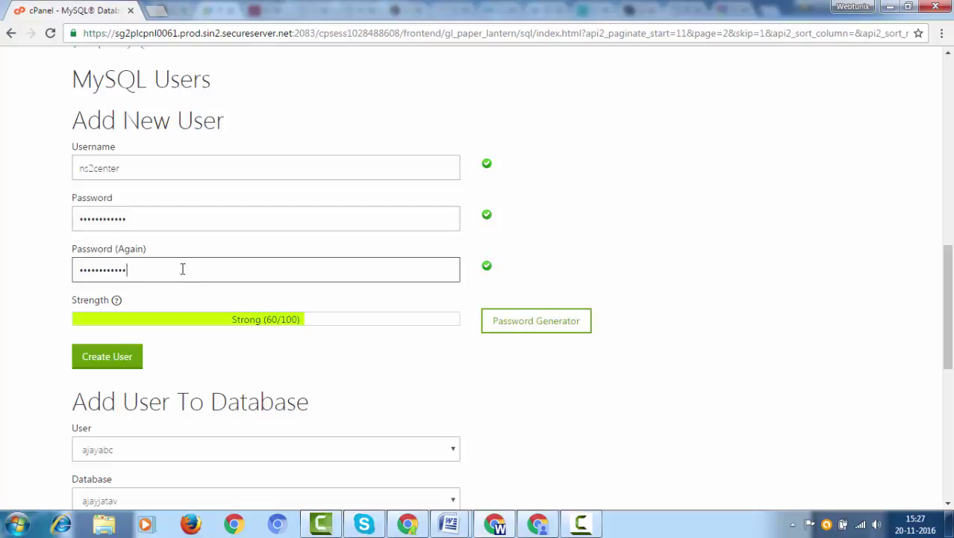
pyautogui.scroll(-1, 149, 257)
pyautogui.click(102, 287)
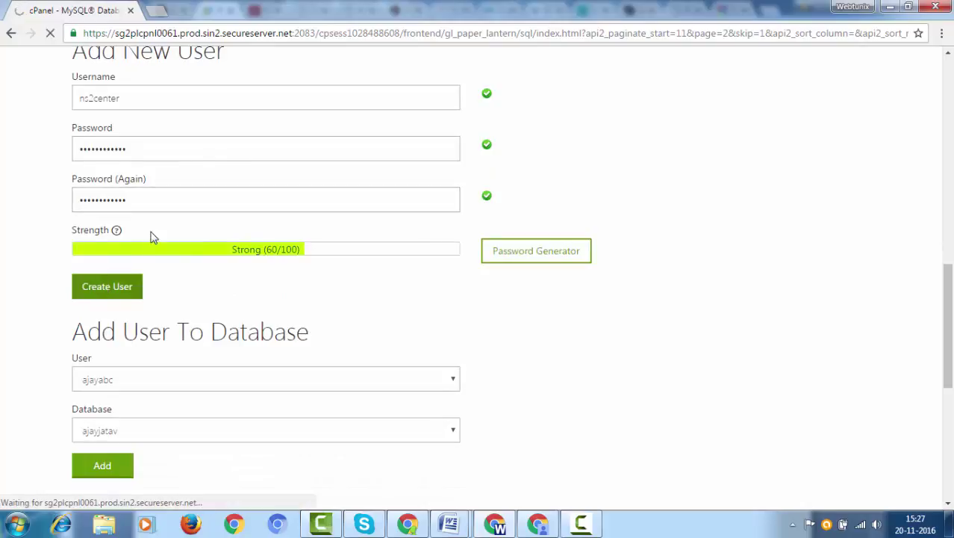
pyautogui.scroll(1, 149, 234)
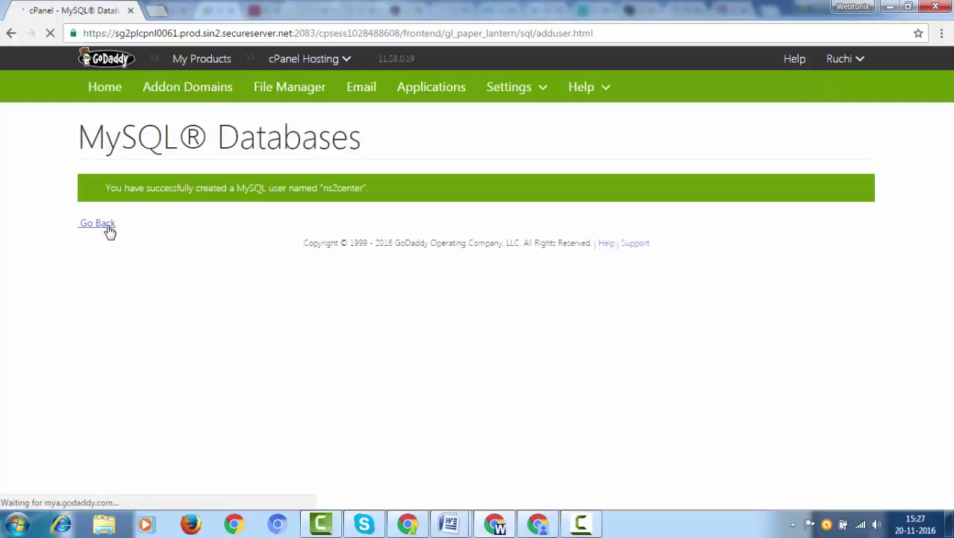
# - Go back to MySQL Databases and close Chrome's save-password prompt
pyautogui.click(107, 230)
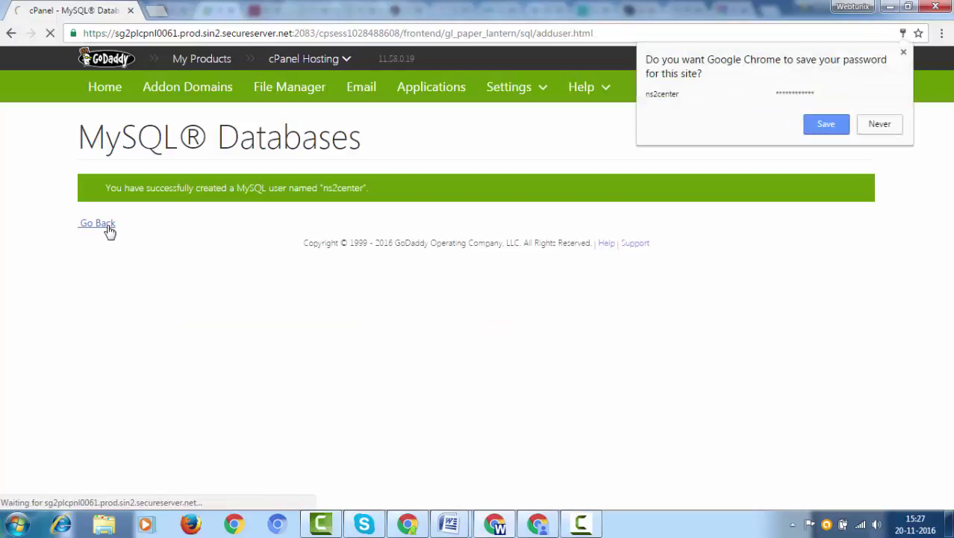
pyautogui.click(904, 54)
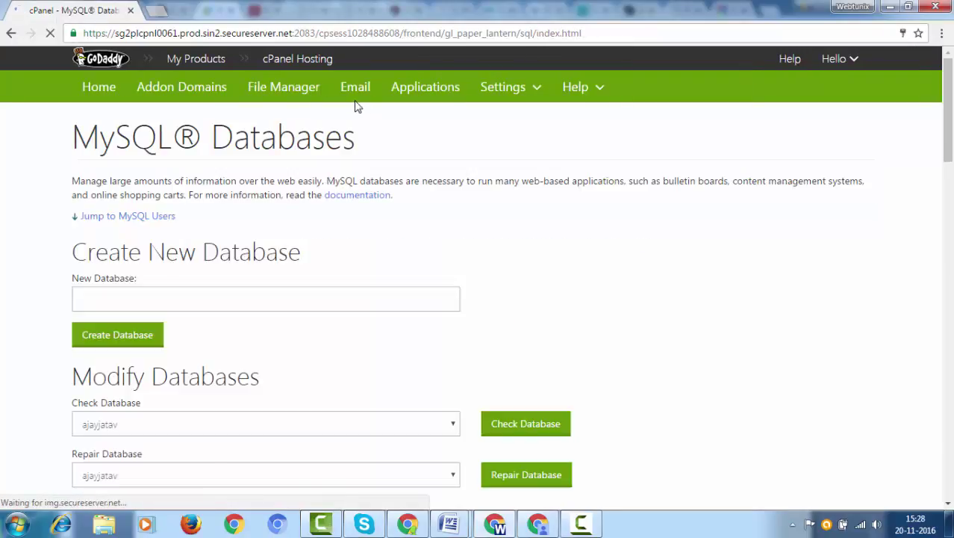
pyautogui.scroll(-7, 357, 168)
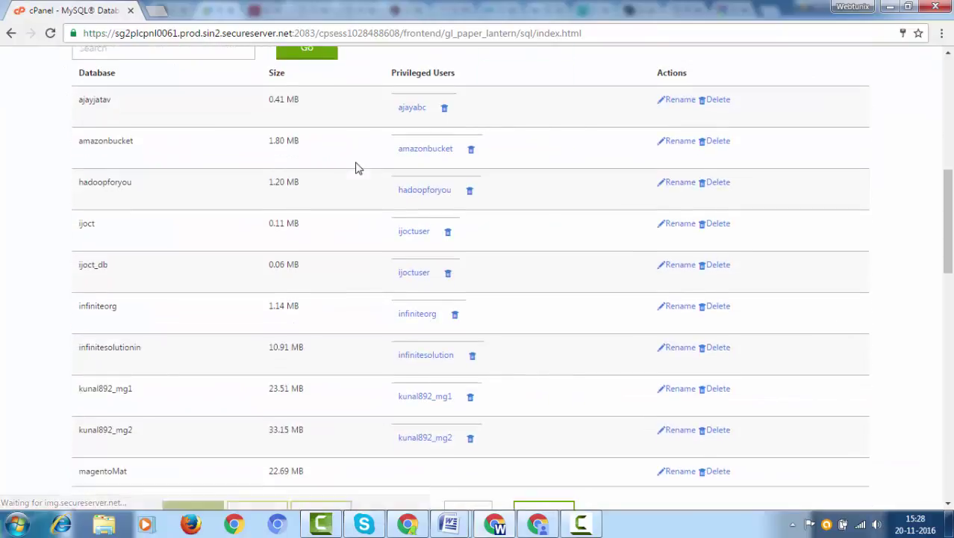
pyautogui.scroll(-10, 357, 168)
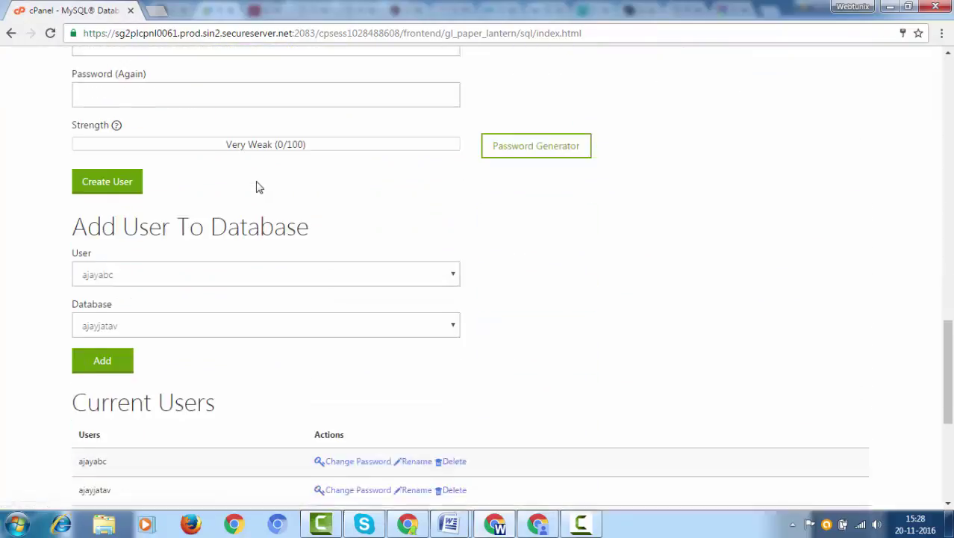
pyautogui.scroll(-3, 259, 187)
# - Add user ns2center to the ns2center database under Add User To Database
pyautogui.click(229, 121)
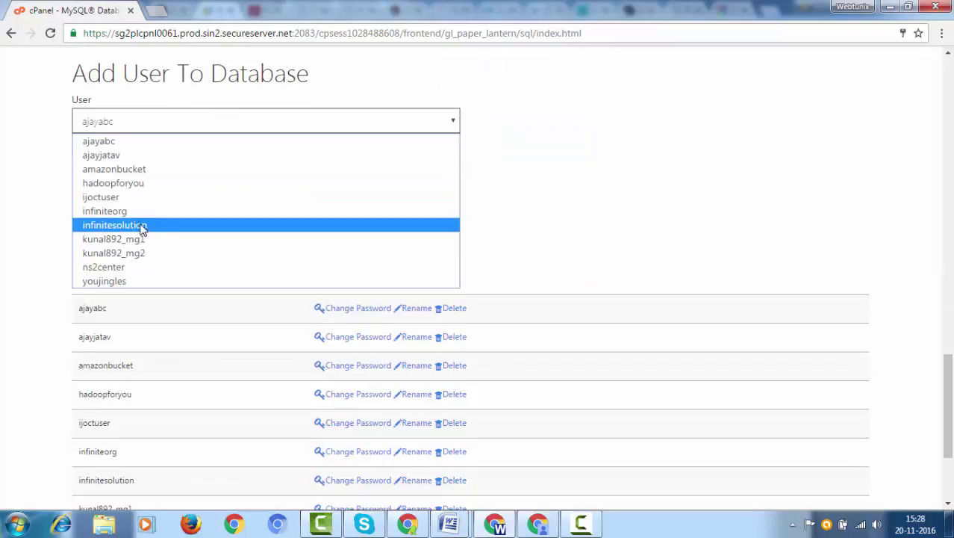
pyautogui.click(142, 267)
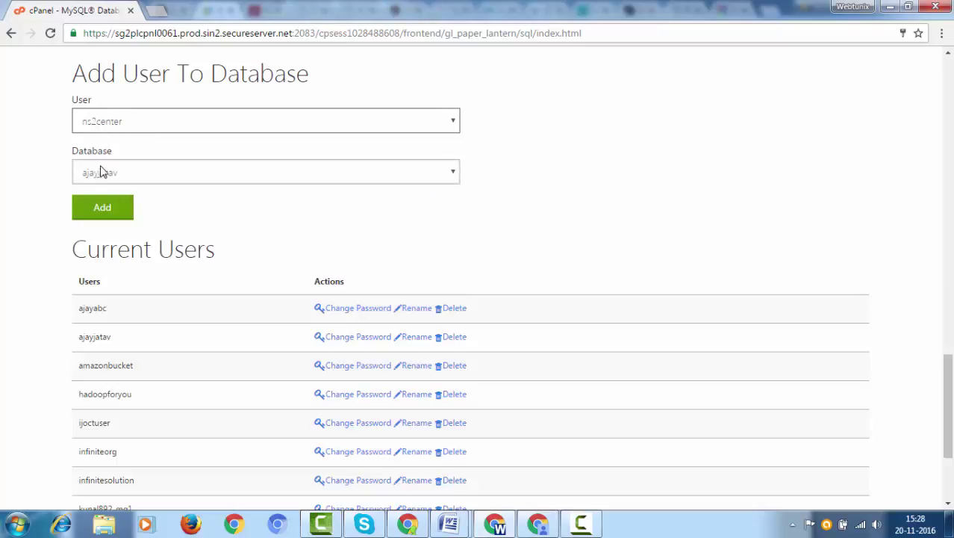
pyautogui.click(116, 178)
pyautogui.click(105, 346)
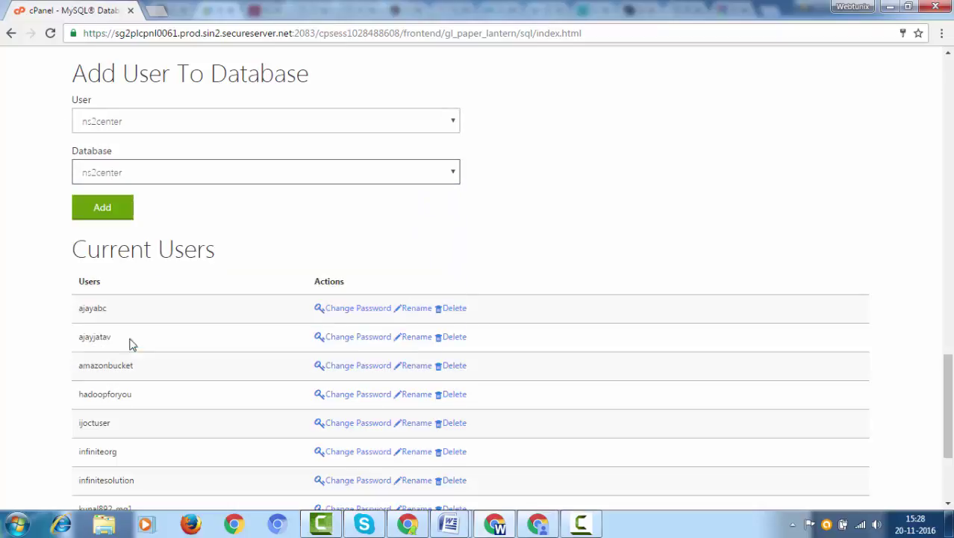
pyautogui.click(103, 209)
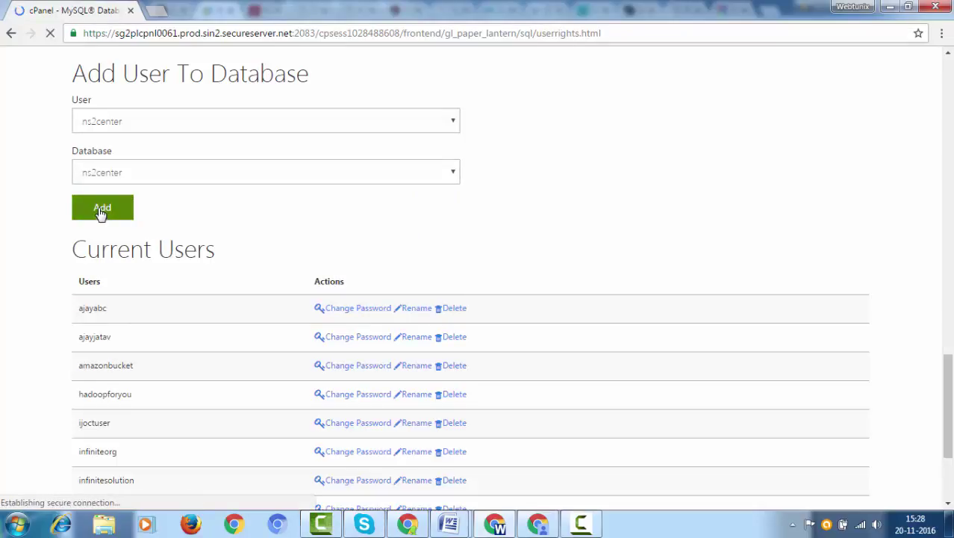
pyautogui.scroll(-1, 106, 179)
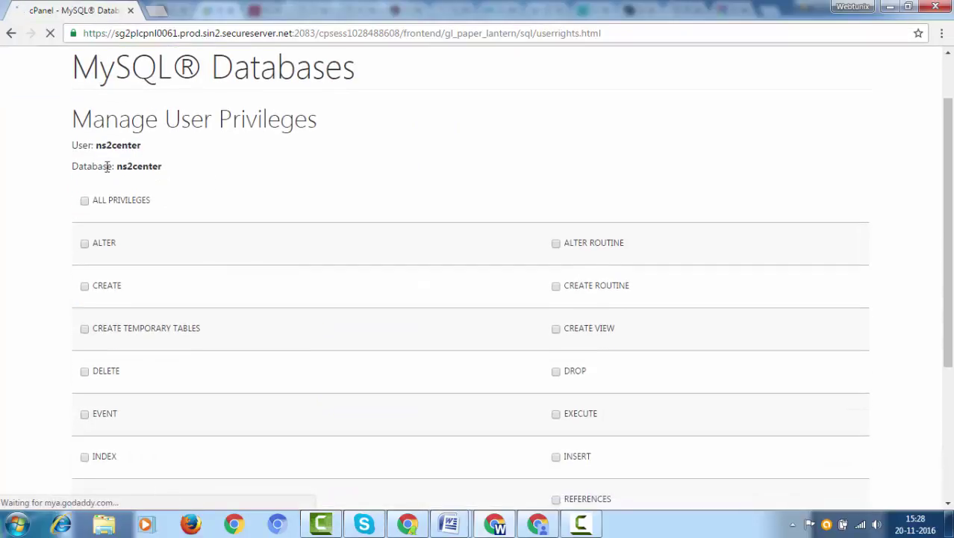
# - Grant ns2center ALL PRIVILEGES on the ns2center database and save the changes
pyautogui.scroll(-1, 104, 146)
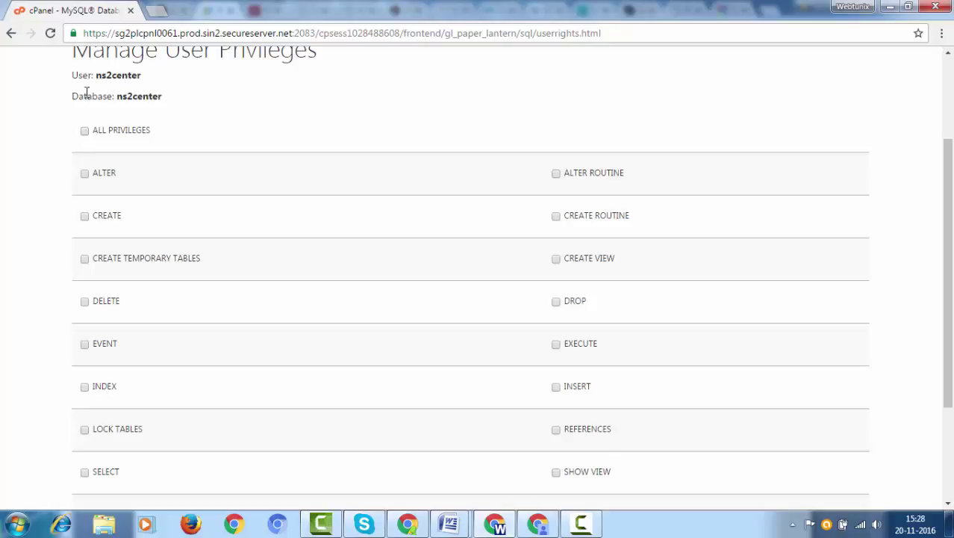
pyautogui.moveTo(73, 74); pyautogui.dragTo(168, 76)
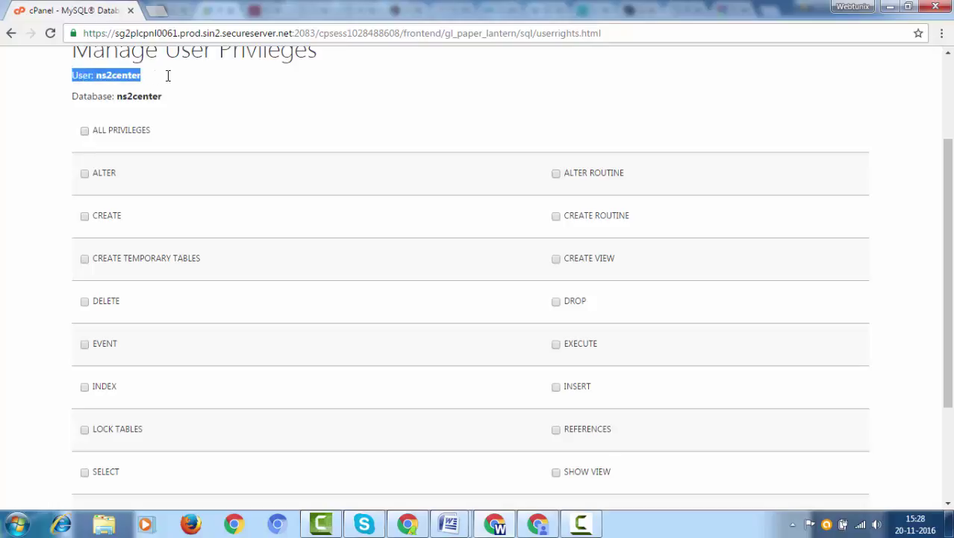
pyautogui.click(83, 131)
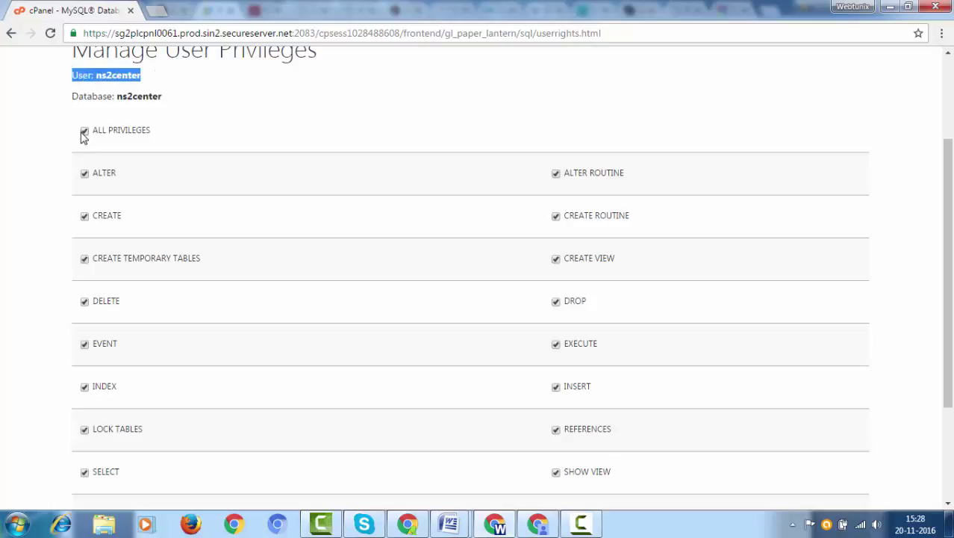
pyautogui.moveTo(71, 97); pyautogui.dragTo(187, 104)
pyautogui.scroll(-3, 188, 110)
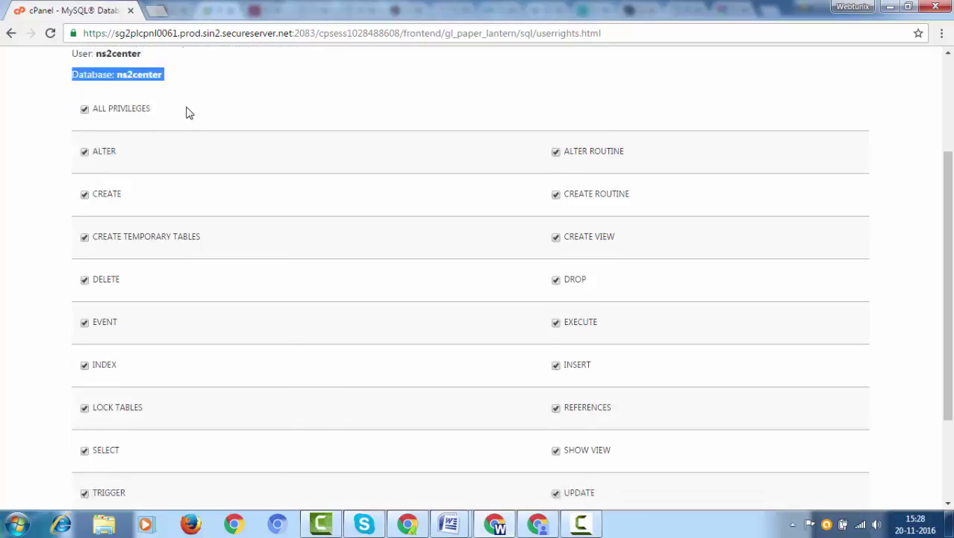
pyautogui.click(121, 416)
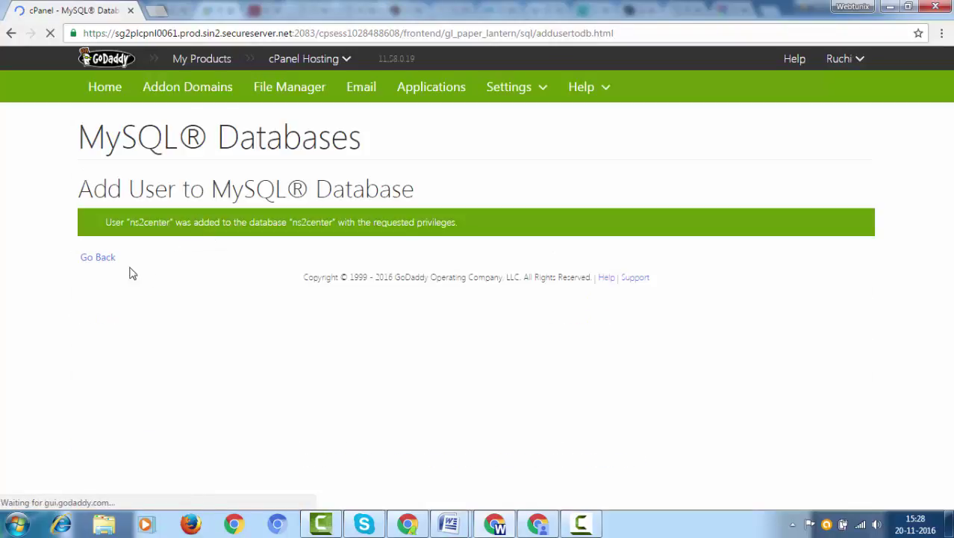
pyautogui.click(97, 260)
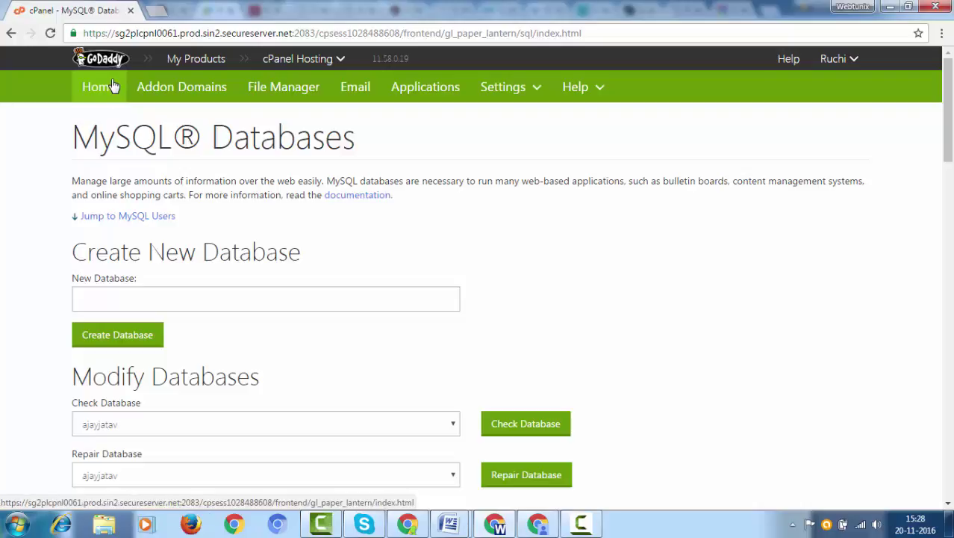
# - Go back to cPanel Home and launch the WordPress installer from Web Applications
pyautogui.click(109, 90)
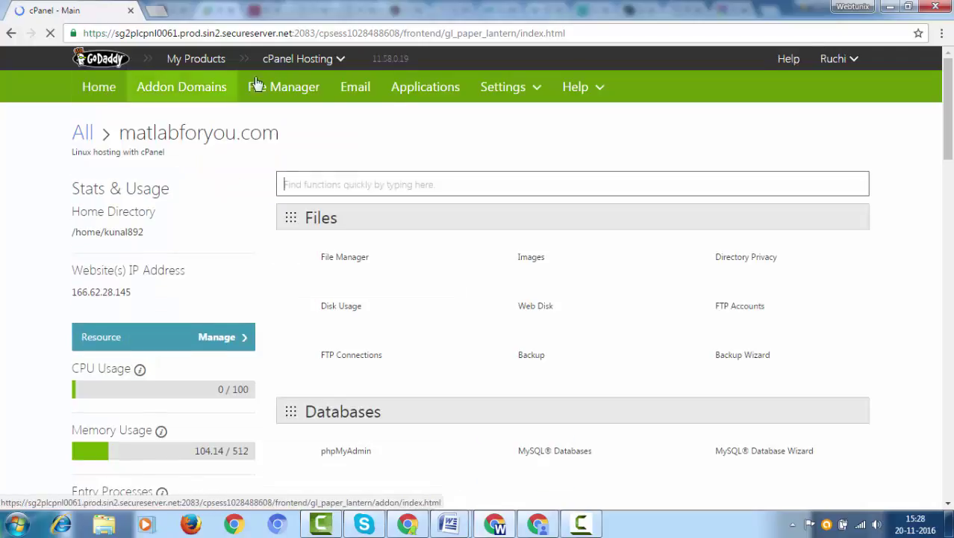
pyautogui.scroll(-2, 437, 127)
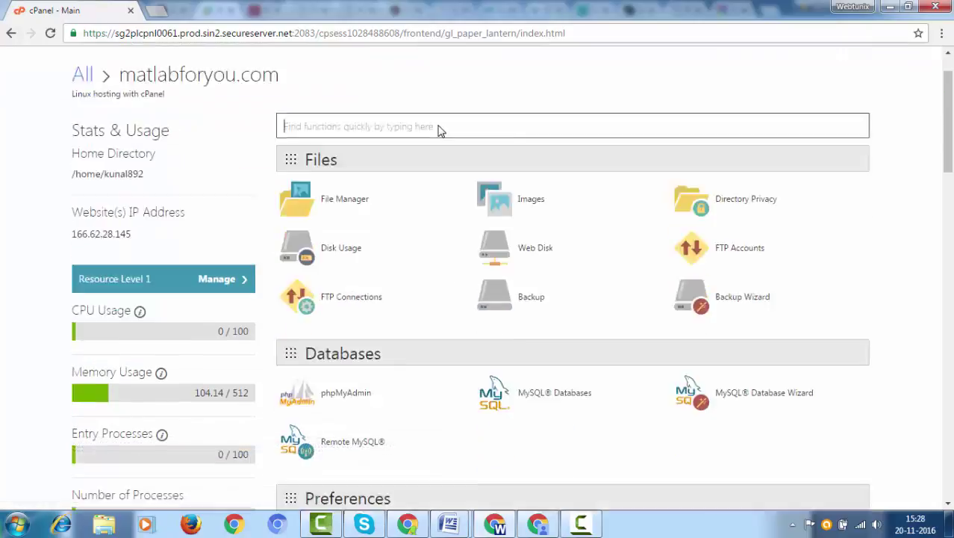
pyautogui.scroll(-1, 438, 133)
pyautogui.scroll(-1, 435, 133)
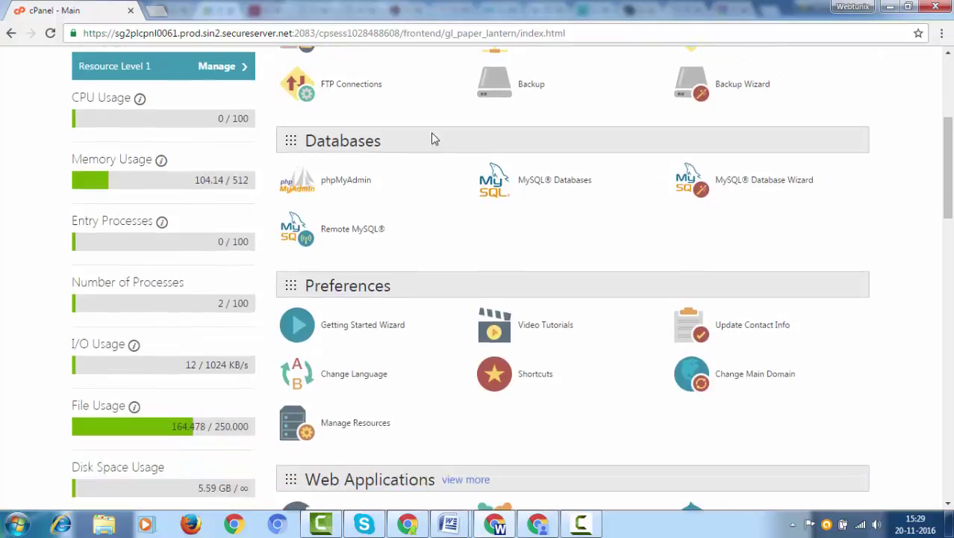
pyautogui.scroll(-5, 434, 134)
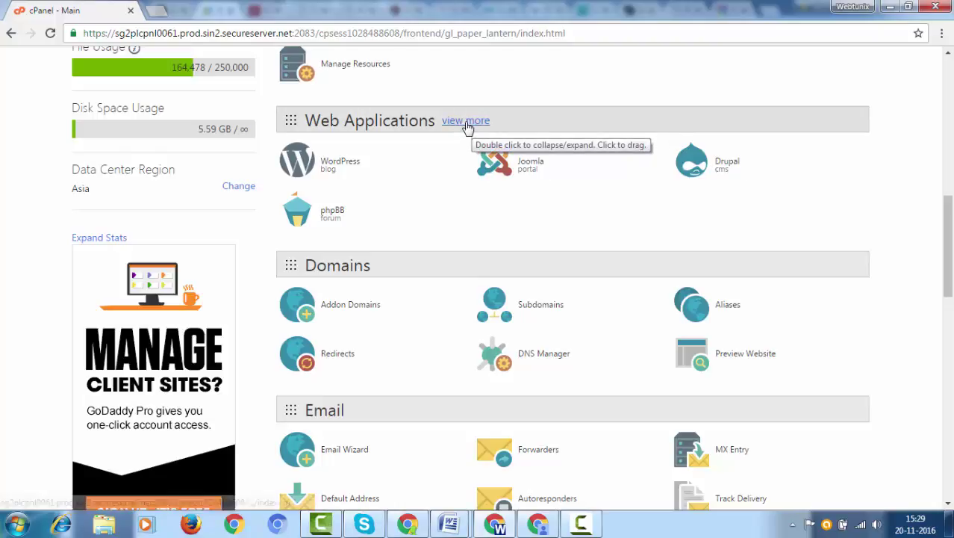
pyautogui.click(309, 164)
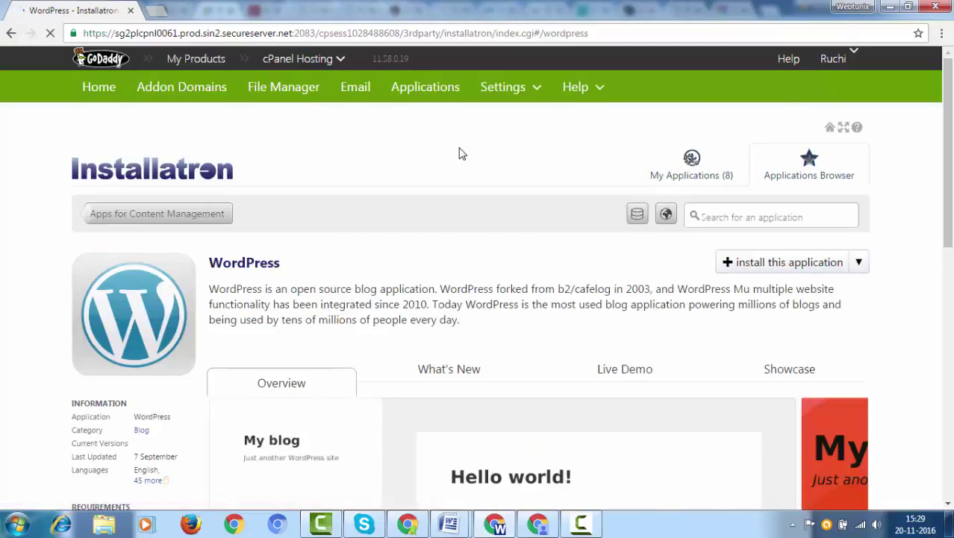
# - Look over the Installatron WordPress page and start its install wizard
pyautogui.scroll(-3, 459, 155)
pyautogui.scroll(2, 485, 150)
pyautogui.scroll(1, 505, 144)
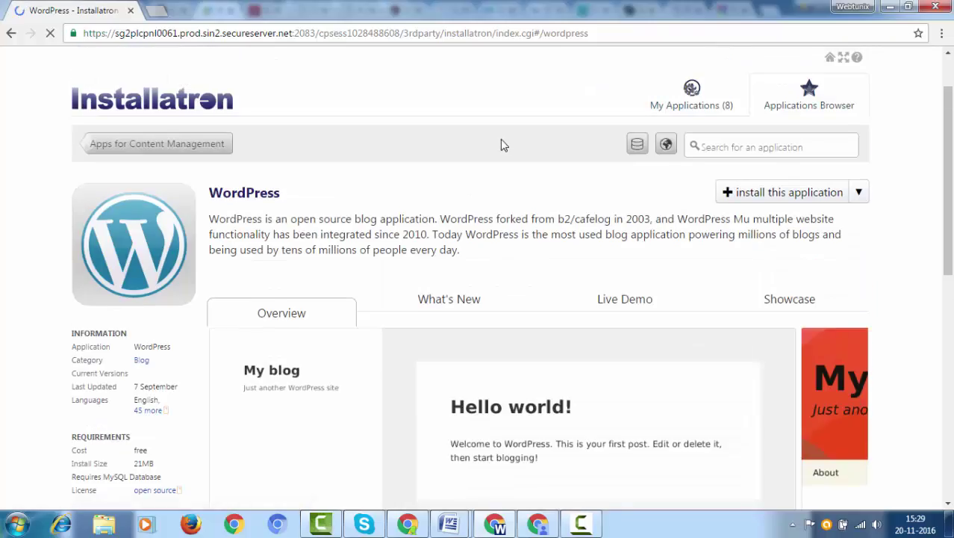
pyautogui.click(772, 199)
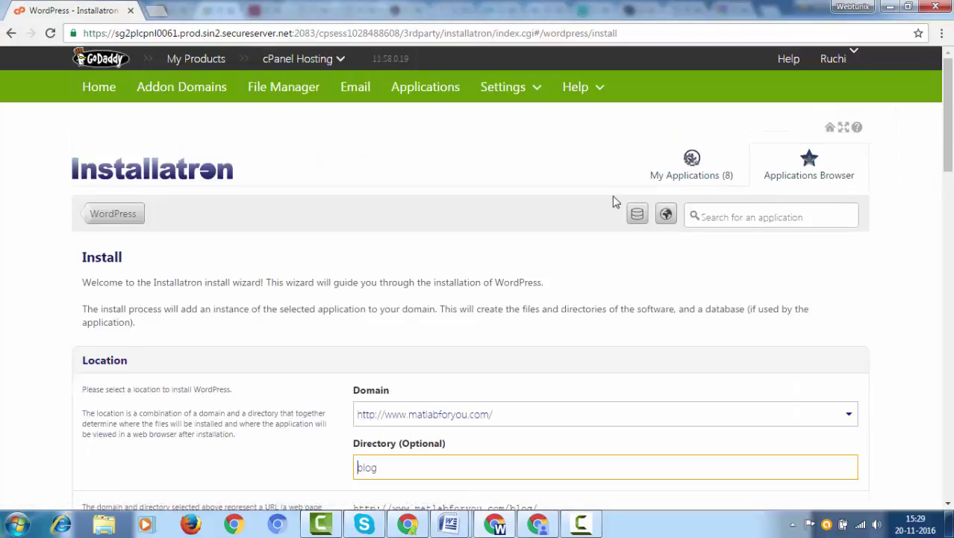
pyautogui.scroll(-3, 523, 196)
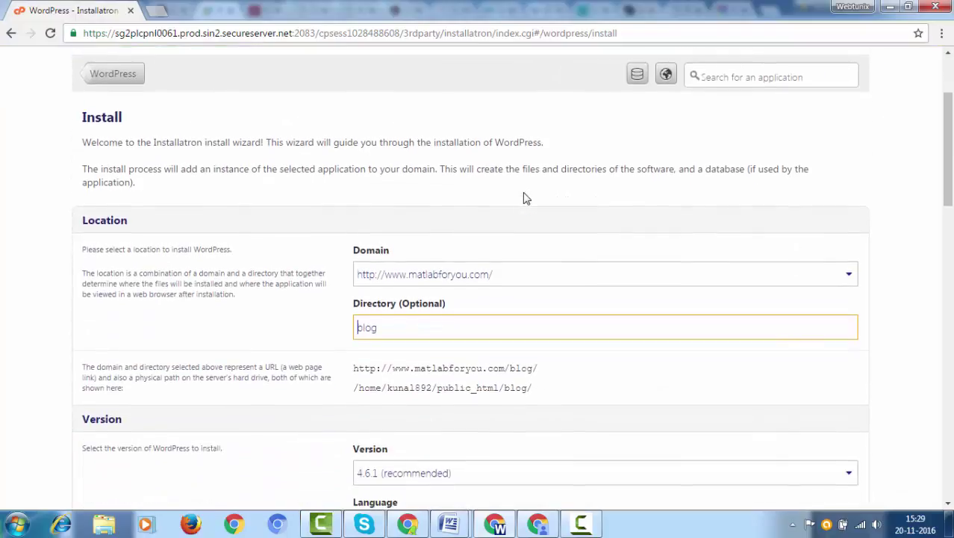
pyautogui.scroll(-2, 541, 166)
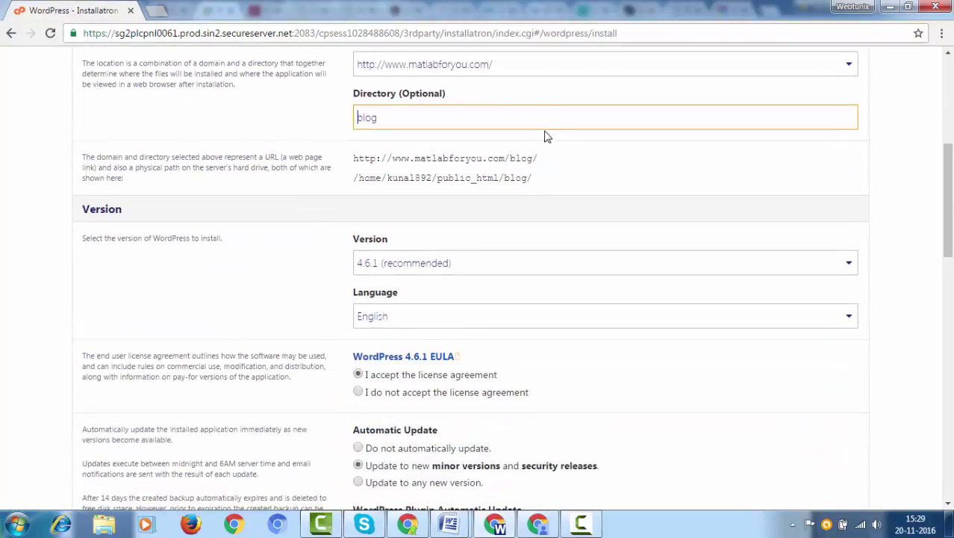
pyautogui.scroll(1, 541, 108)
pyautogui.click(547, 137)
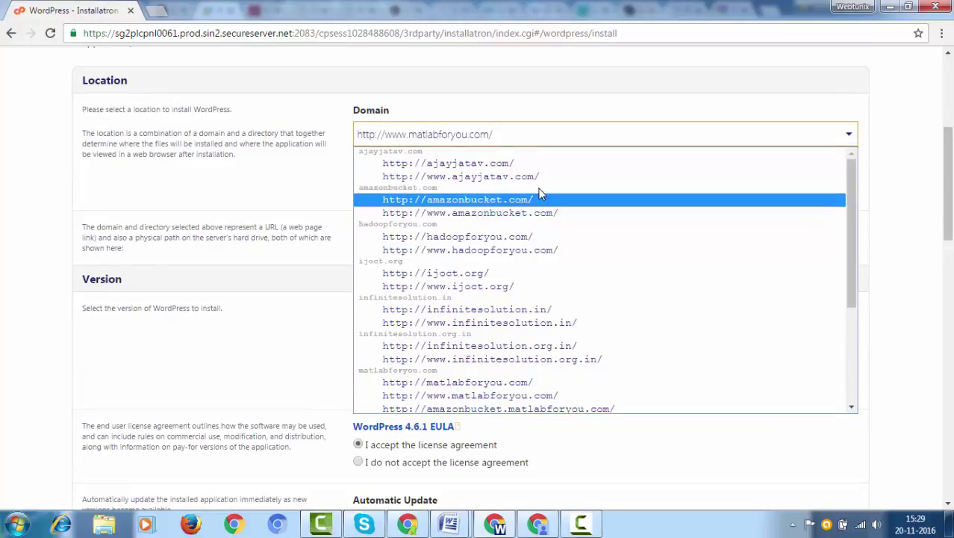
pyautogui.scroll(-3, 540, 193)
pyautogui.scroll(-1, 537, 217)
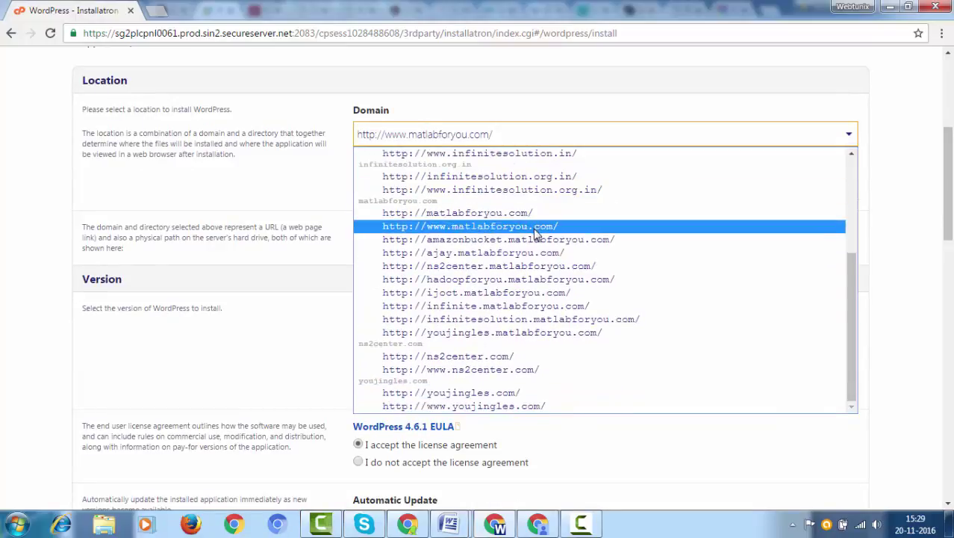
pyautogui.click(538, 371)
# - Delete 'blog' from the Directory field so WordPress installs at the domain root
pyautogui.click(490, 160)
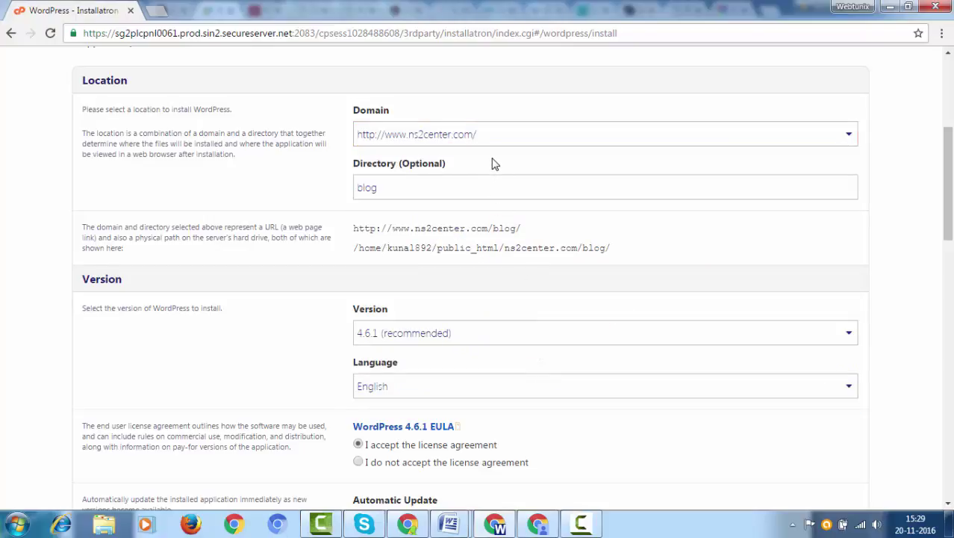
pyautogui.doubleClick(410, 184)
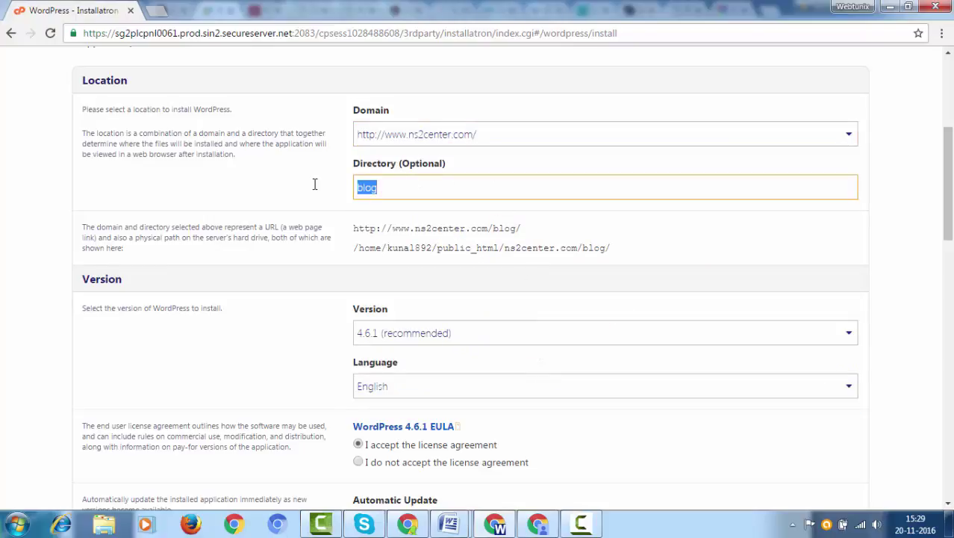
pyautogui.press('BackSpace')
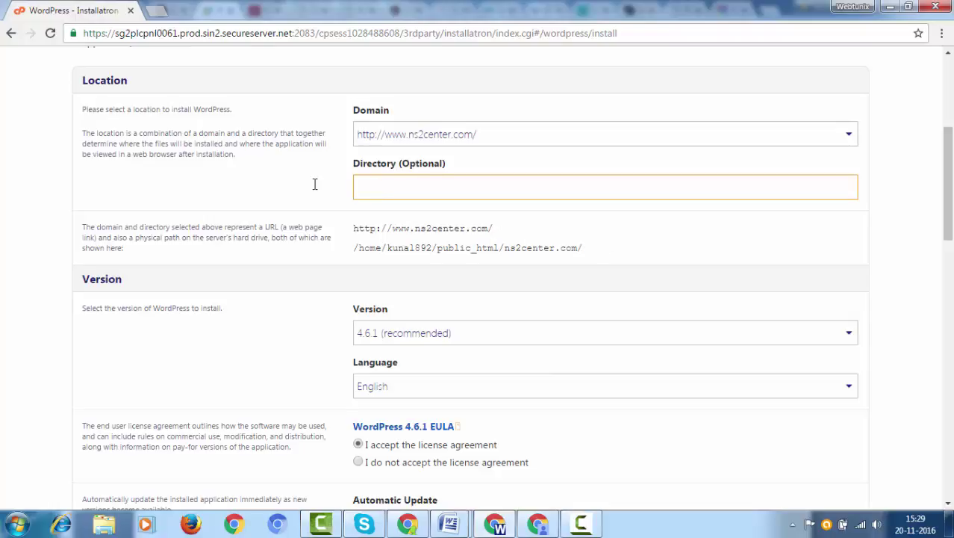
pyautogui.click(314, 189)
pyautogui.scroll(-1, 316, 185)
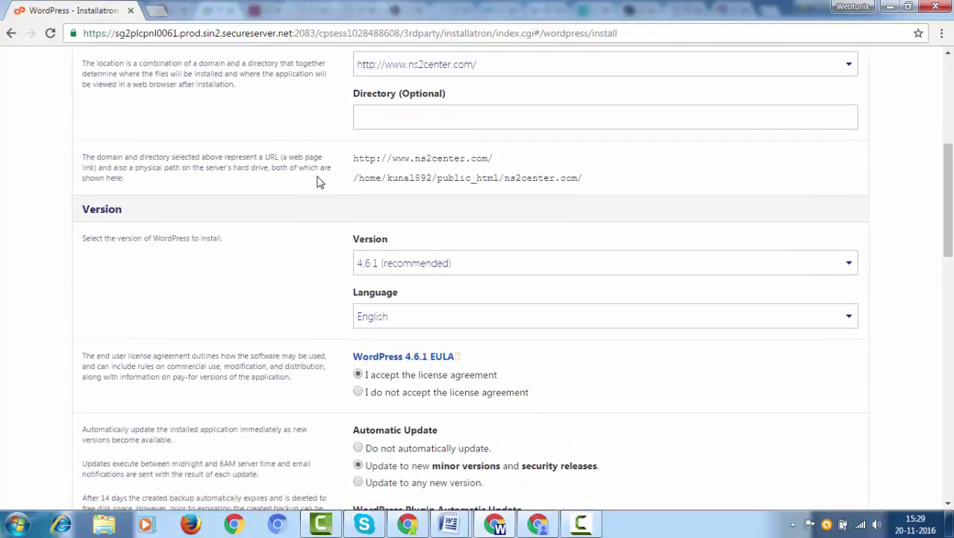
pyautogui.scroll(-1, 322, 182)
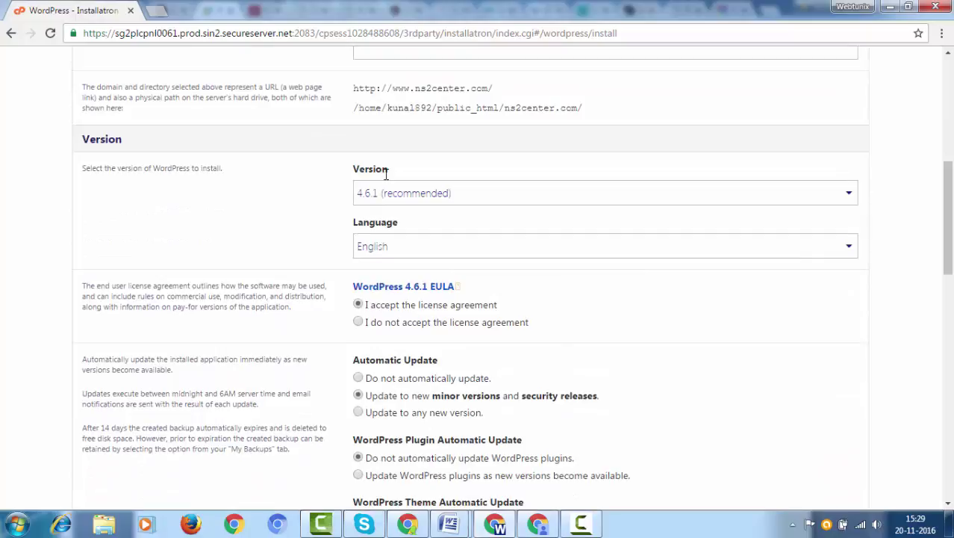
pyautogui.scroll(-1, 397, 183)
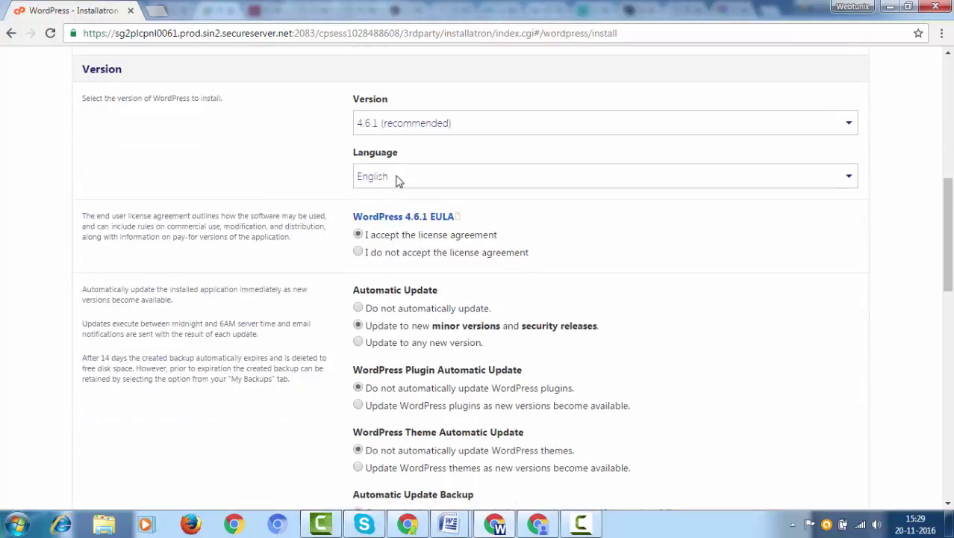
pyautogui.click(373, 129)
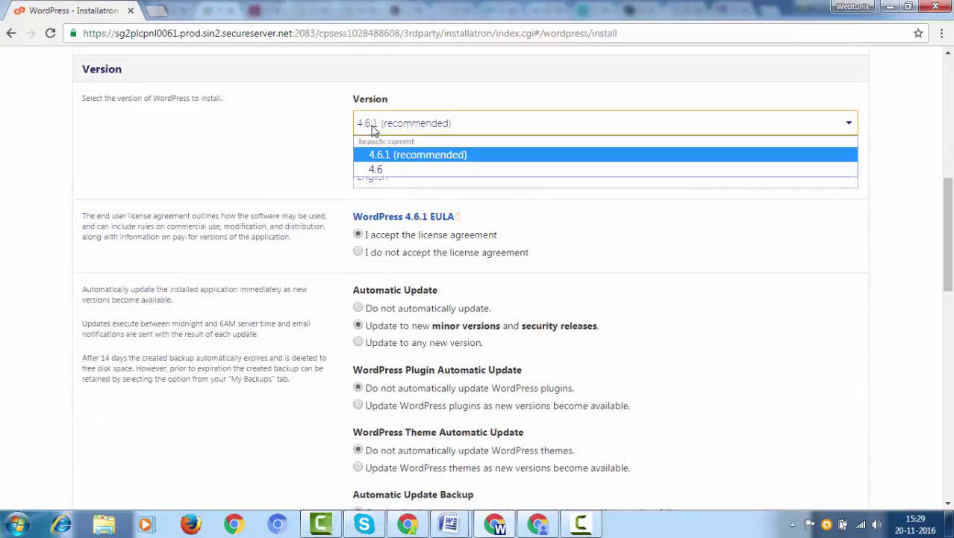
pyautogui.click(386, 154)
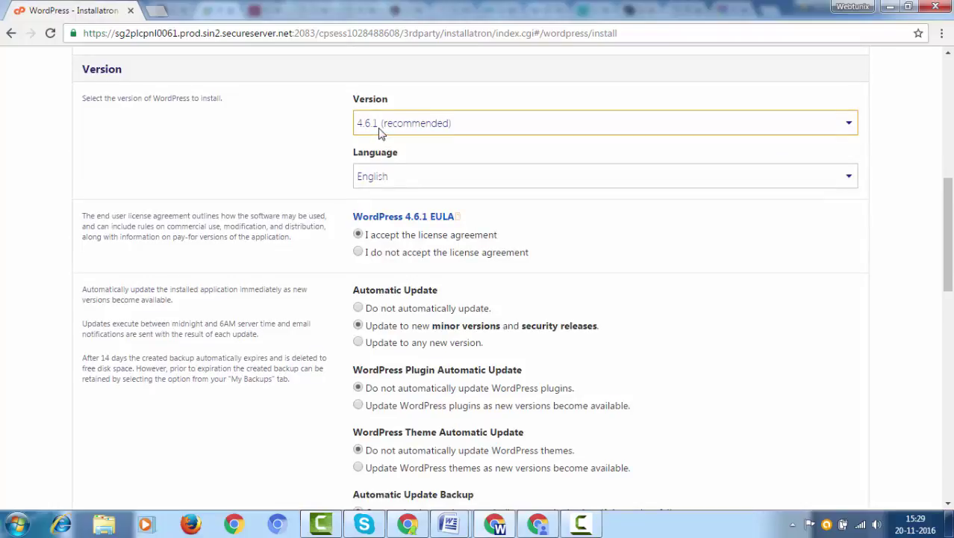
pyautogui.scroll(-1, 385, 130)
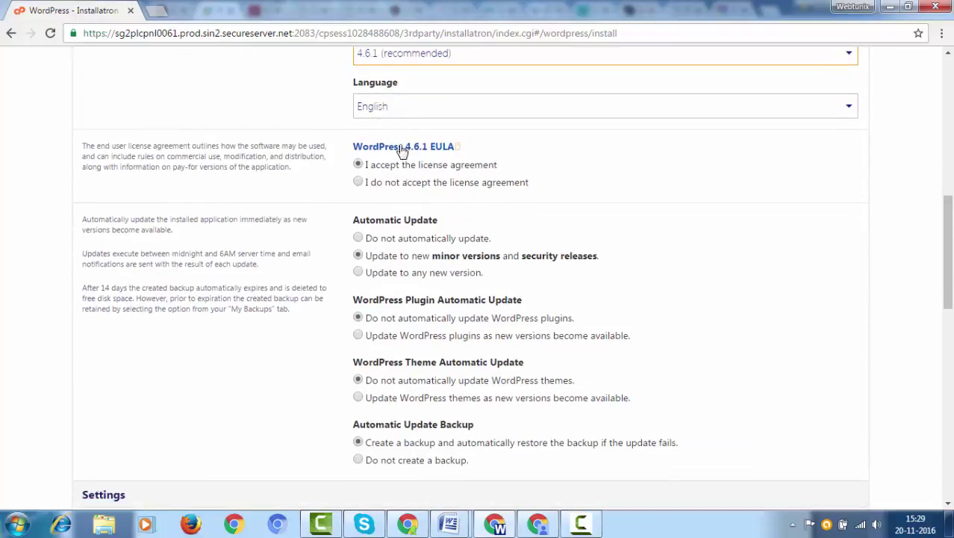
pyautogui.scroll(-1, 453, 183)
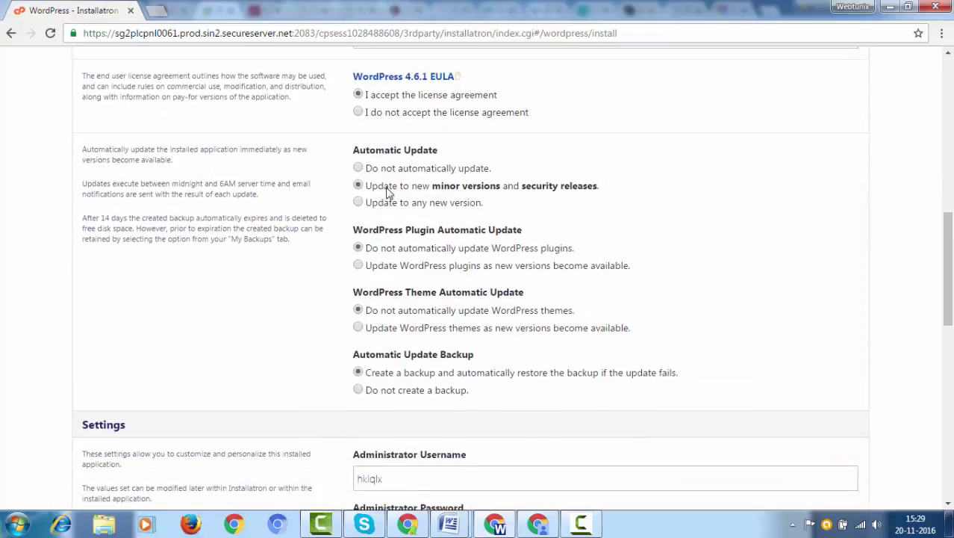
pyautogui.moveTo(372, 191); pyautogui.dragTo(607, 196)
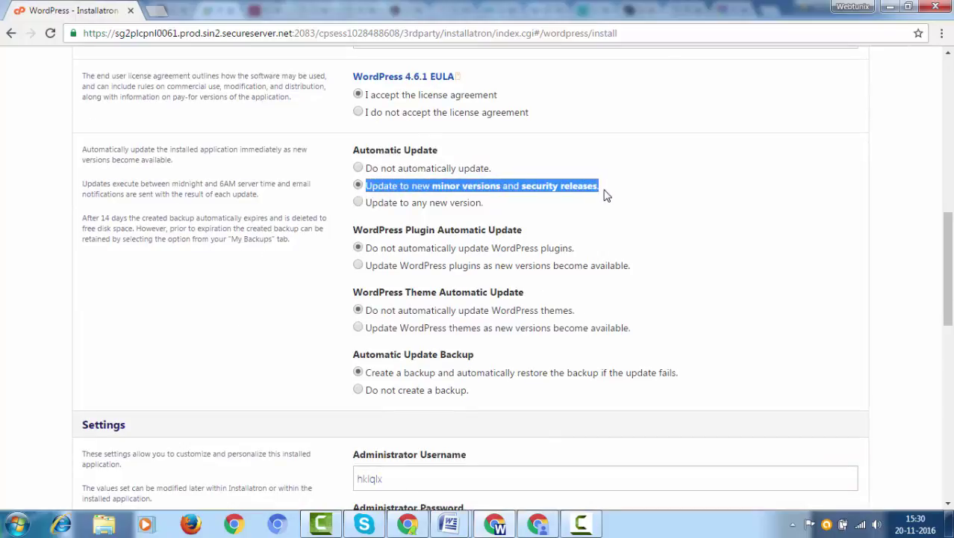
pyautogui.click(439, 194)
pyautogui.scroll(-1, 408, 183)
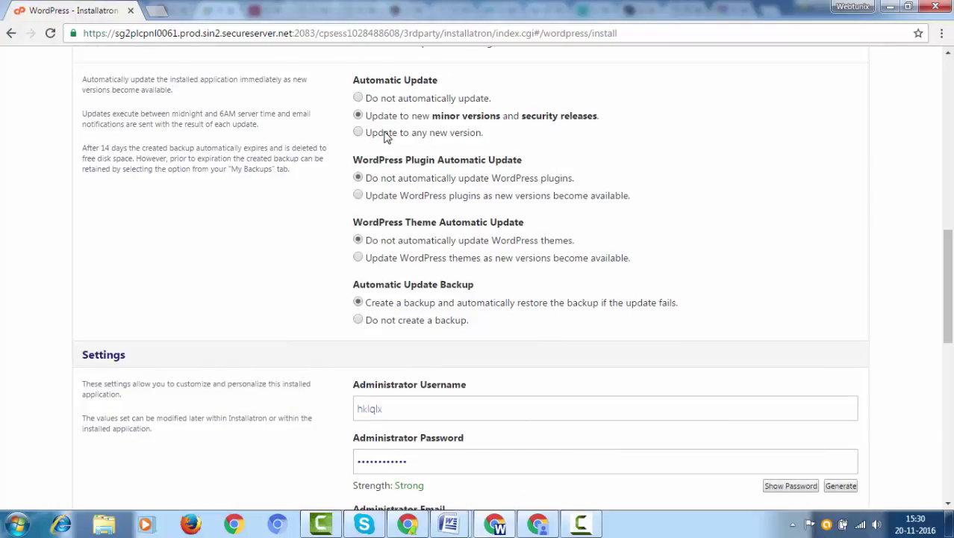
pyautogui.scroll(-1, 386, 136)
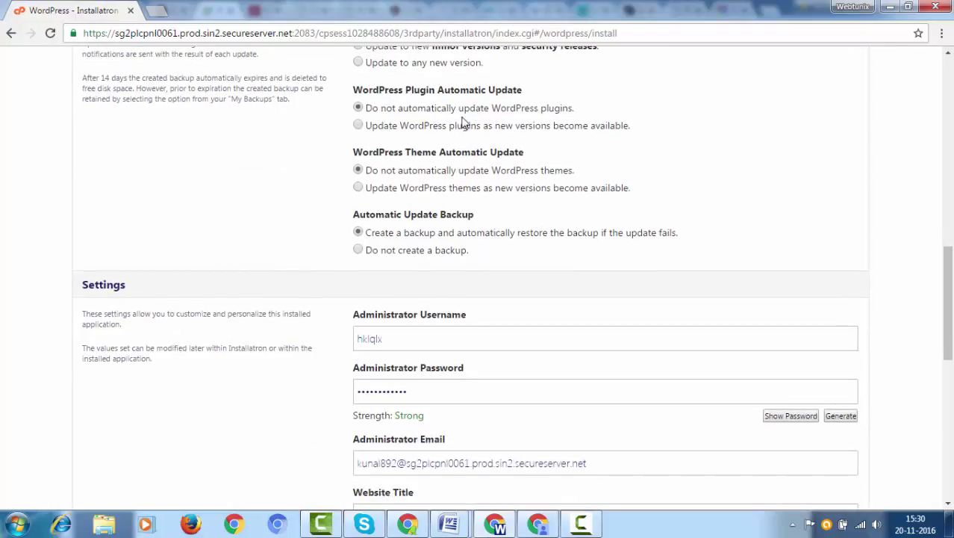
pyautogui.moveTo(367, 110); pyautogui.dragTo(581, 112)
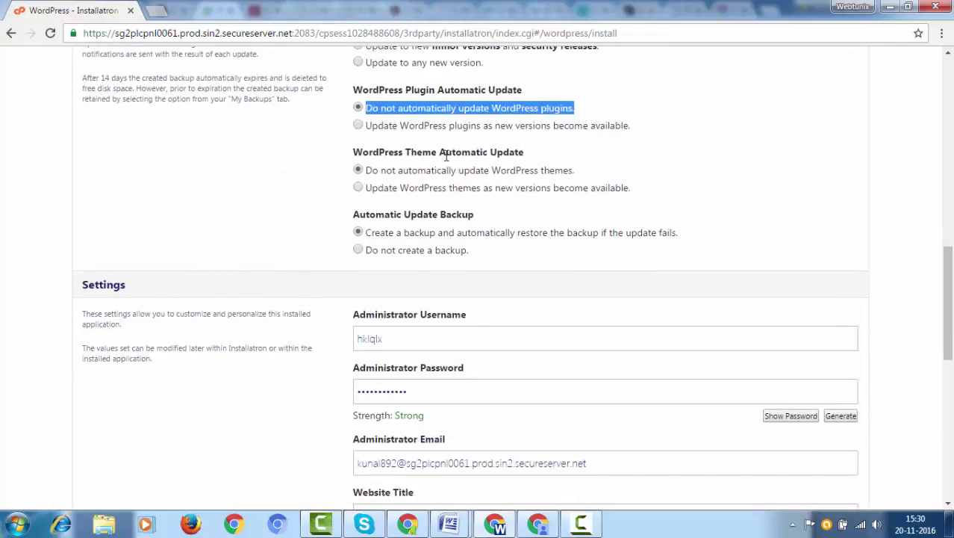
pyautogui.doubleClick(372, 170)
pyautogui.moveTo(423, 173); pyautogui.dragTo(572, 174)
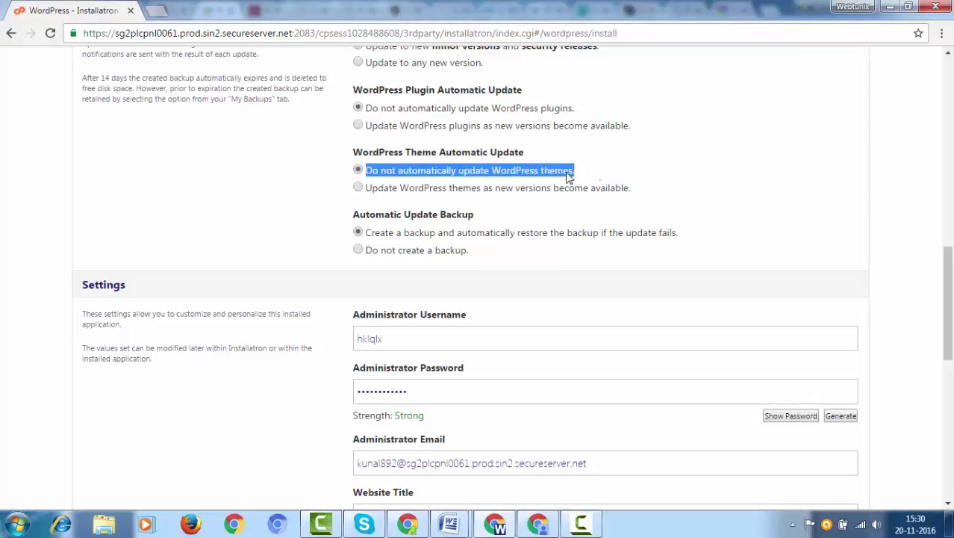
pyautogui.scroll(-2, 504, 171)
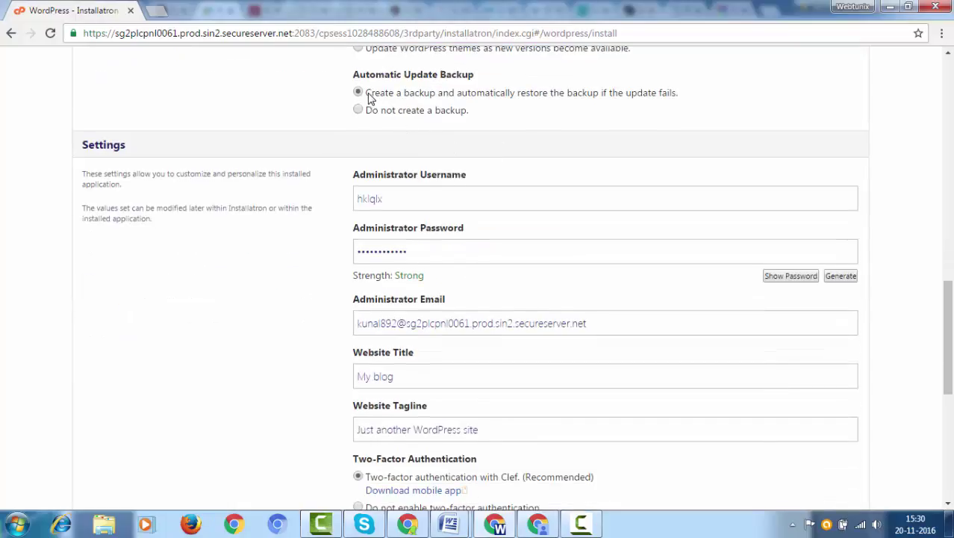
pyautogui.moveTo(367, 97); pyautogui.dragTo(693, 96)
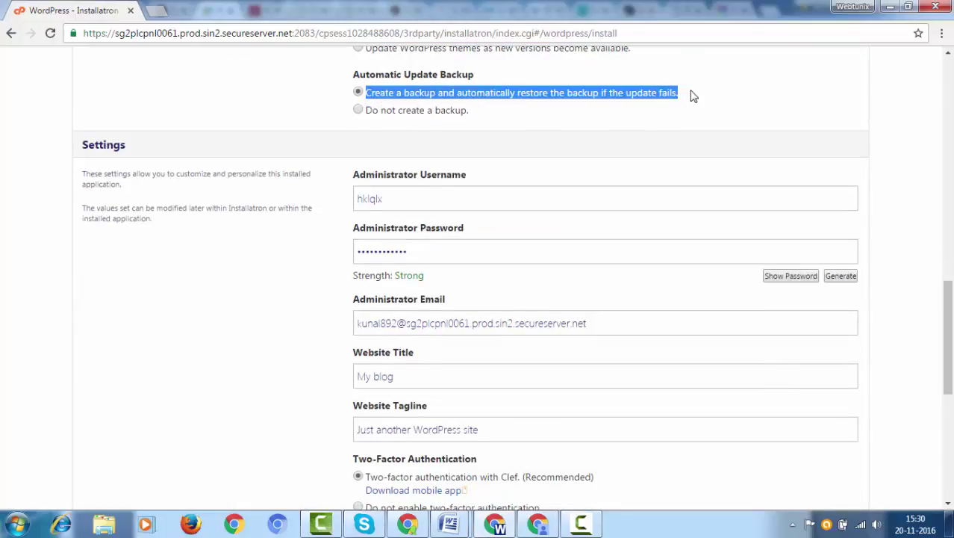
pyautogui.moveTo(401, 195); pyautogui.dragTo(336, 196)
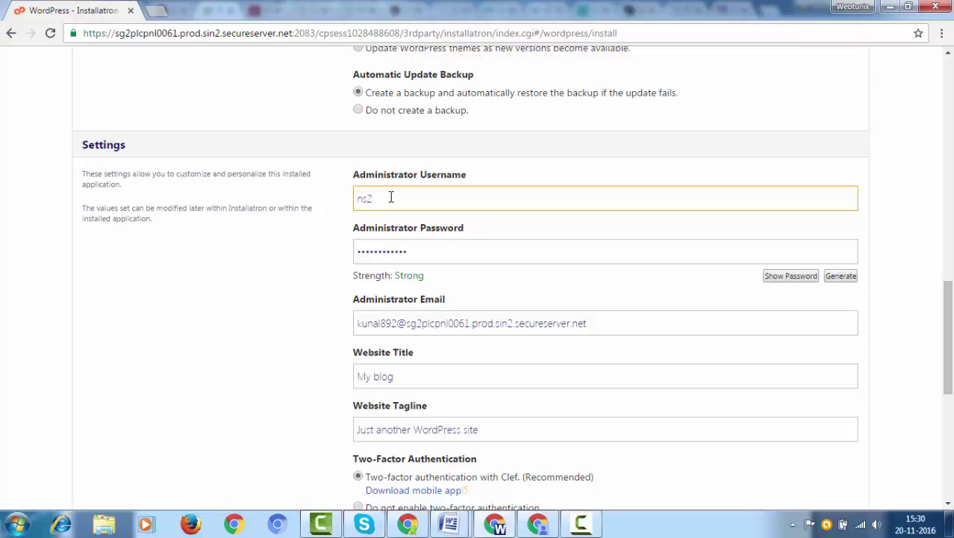
# - Change the administrator username to ns2center and enter a custom administrator password
pyautogui.press('Tab')
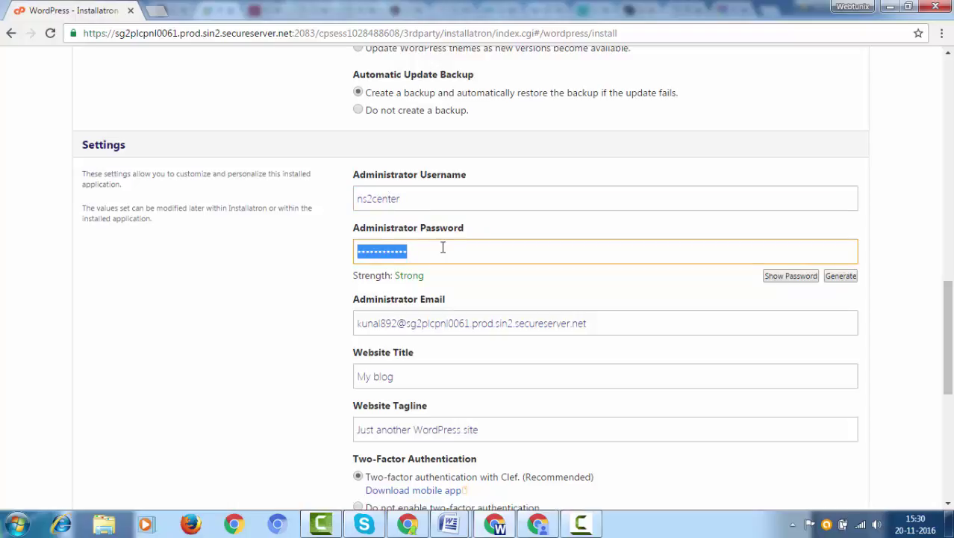
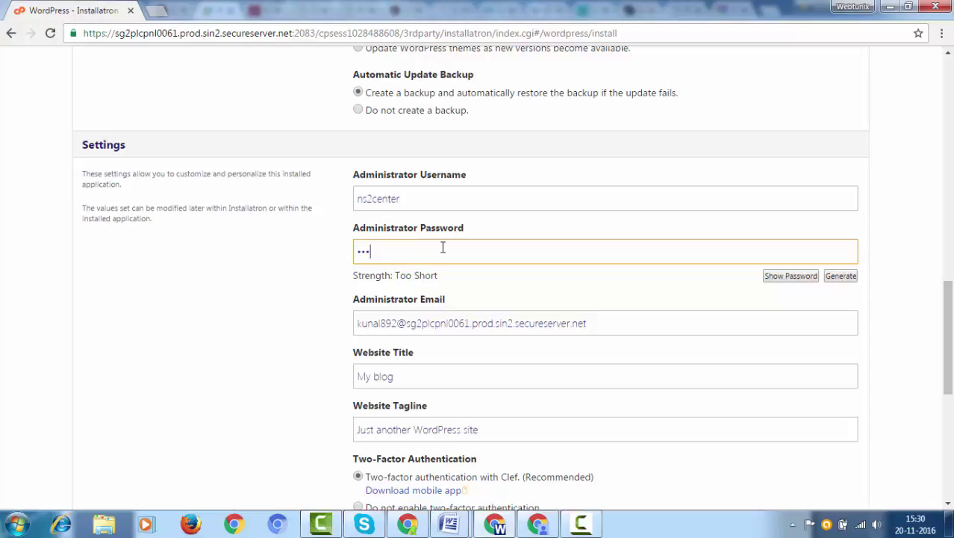
pyautogui.click(457, 288)
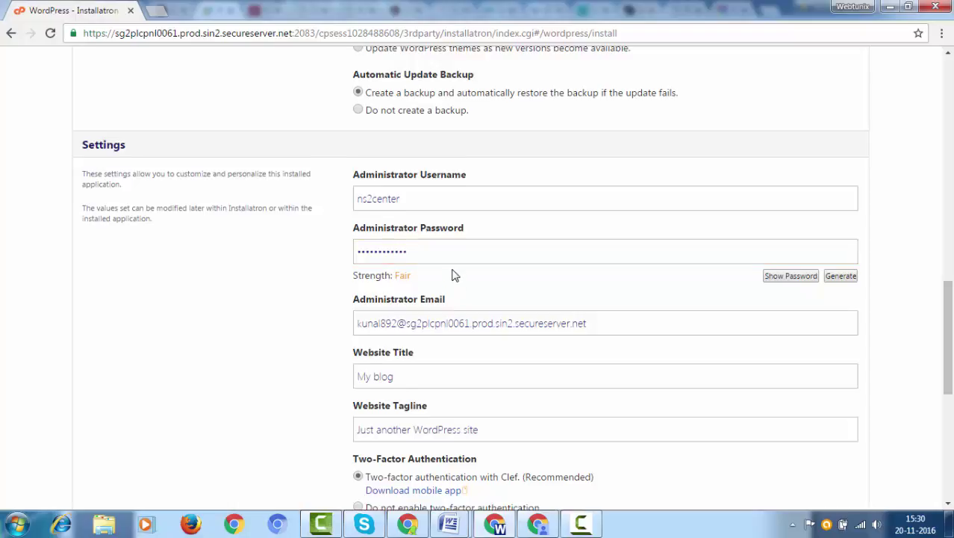
# - Select the default Administrator Email value for replacement
pyautogui.scroll(-1, 452, 275)
pyautogui.click(497, 253)
pyautogui.tripleClick(496, 253)
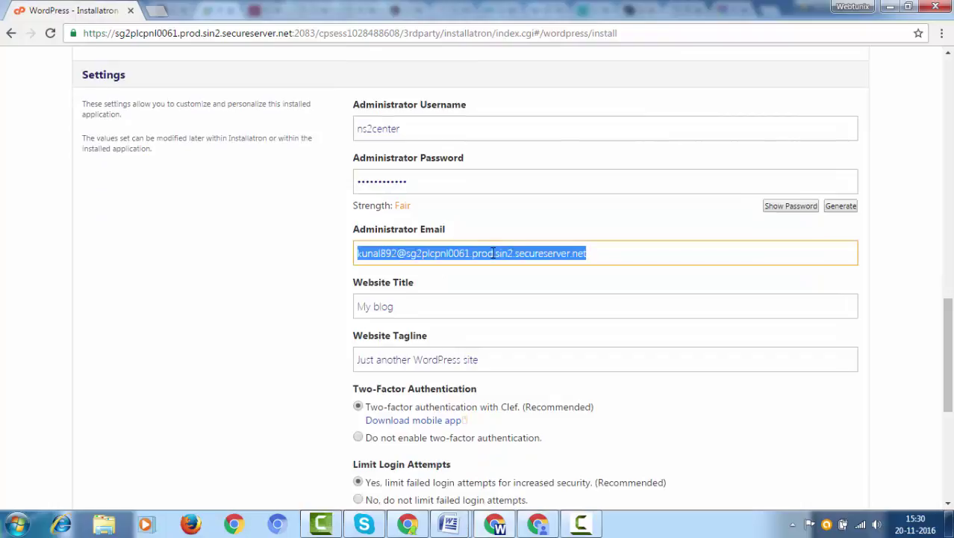
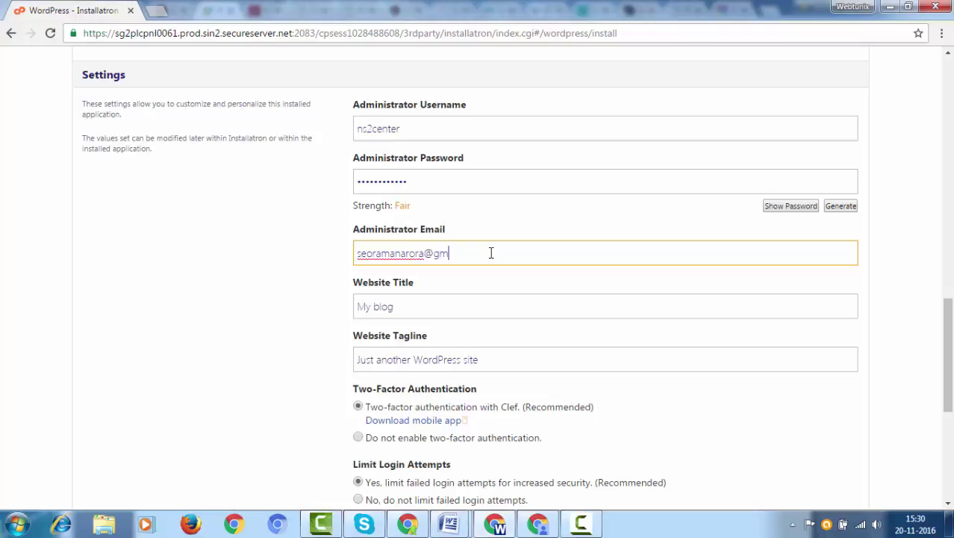
# - Enter the administrator's e-mail address and replace the 'My blog' title with NS2 Center
pyautogui.moveTo(376, 255); pyautogui.dragTo(427, 254)
pyautogui.click(428, 254)
pyautogui.moveTo(397, 306); pyautogui.dragTo(320, 311)
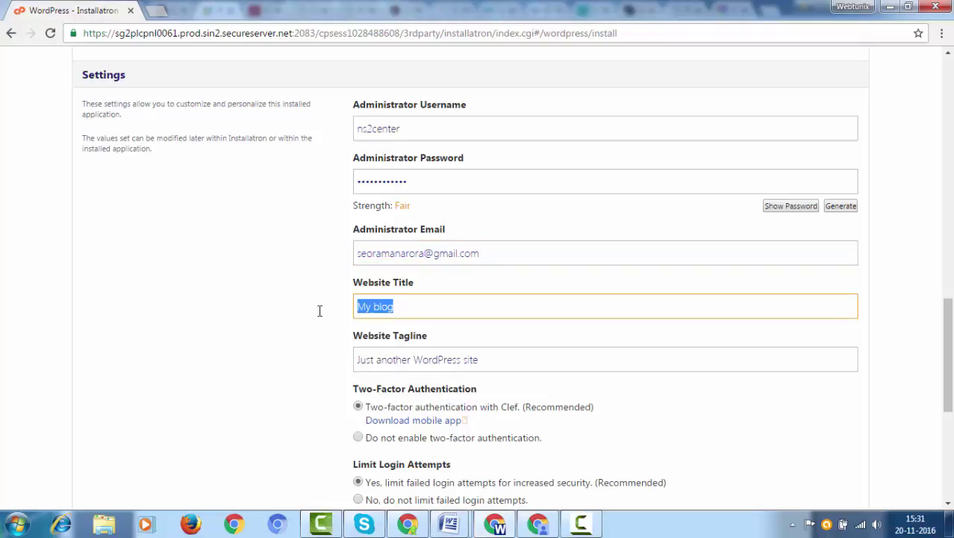
pyautogui.write('S')
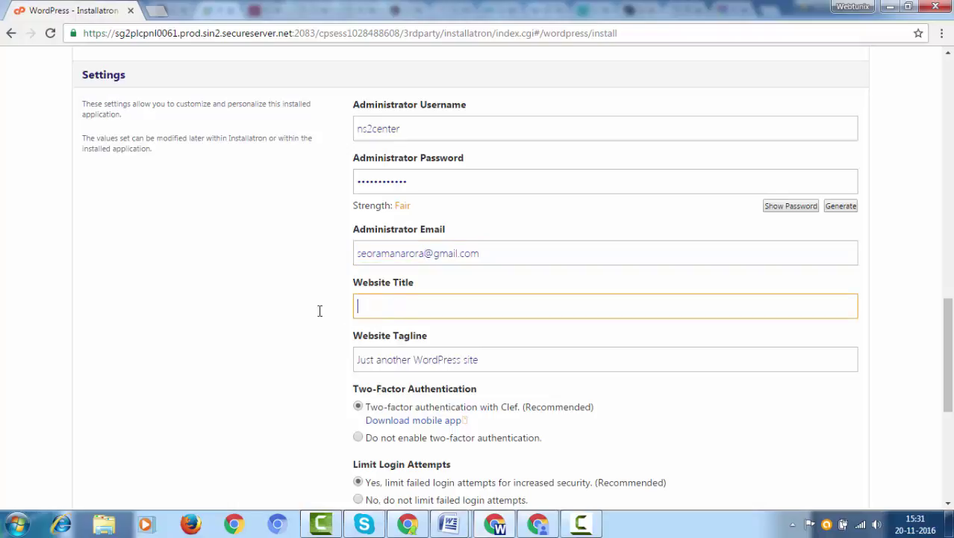
pyautogui.write('Ns')
pyautogui.write('S2 Center')
# - Set the website tagline to 'Become a Blogger'
pyautogui.press('Tab')
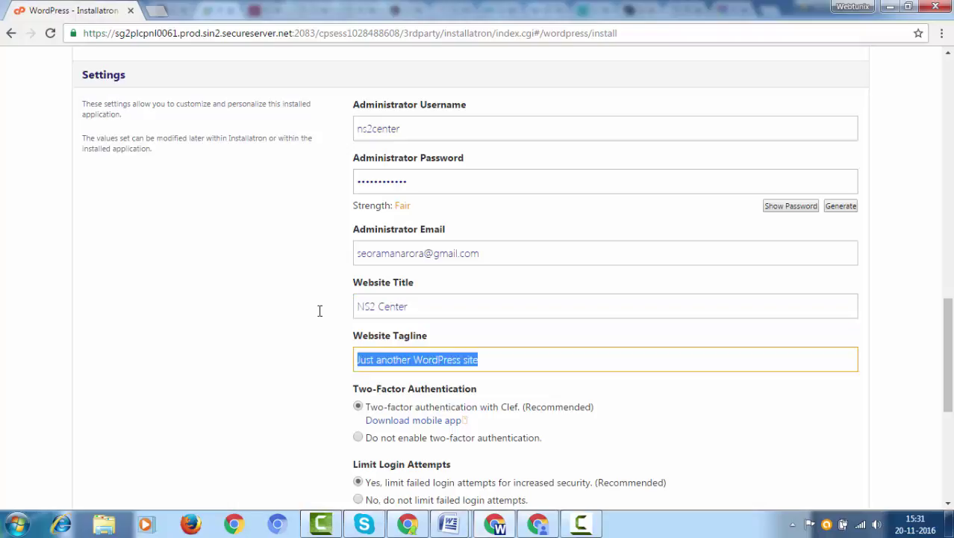
pyautogui.scroll(-1, 320, 310)
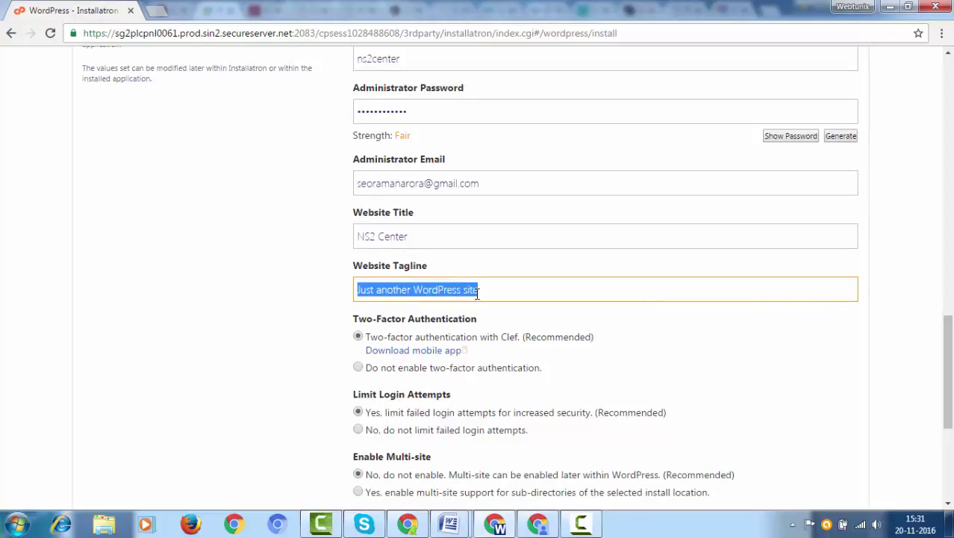
pyautogui.press('BackSpace')
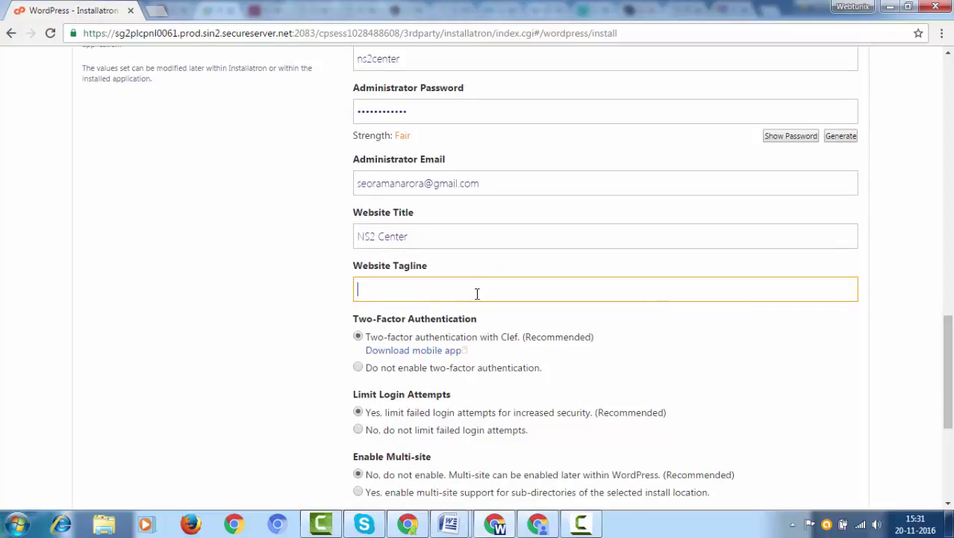
pyautogui.write('NS2')
pyautogui.press('BackSpace')
pyautogui.press('BackSpace')
pyautogui.press('BackSpace')
pyautogui.write('Become a Blogger')
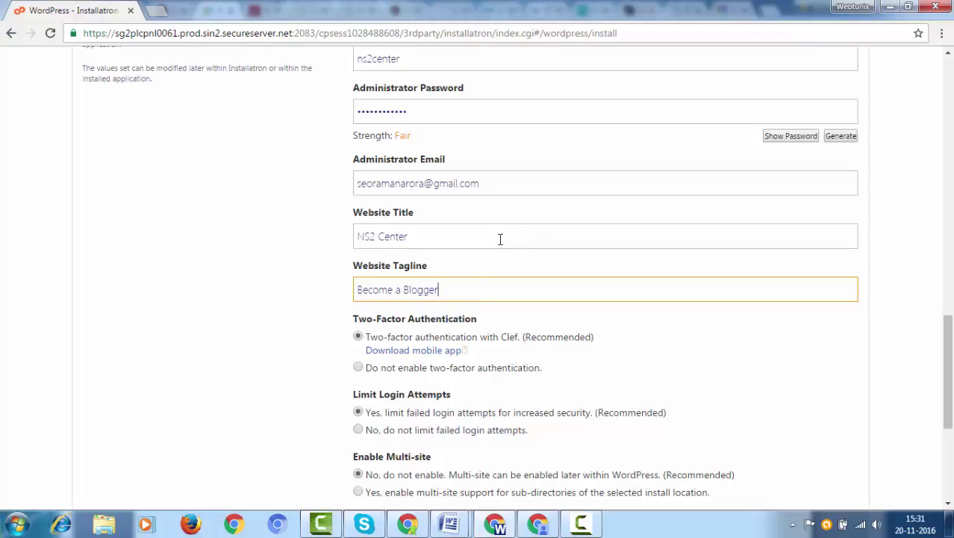
pyautogui.scroll(-1, 501, 239)
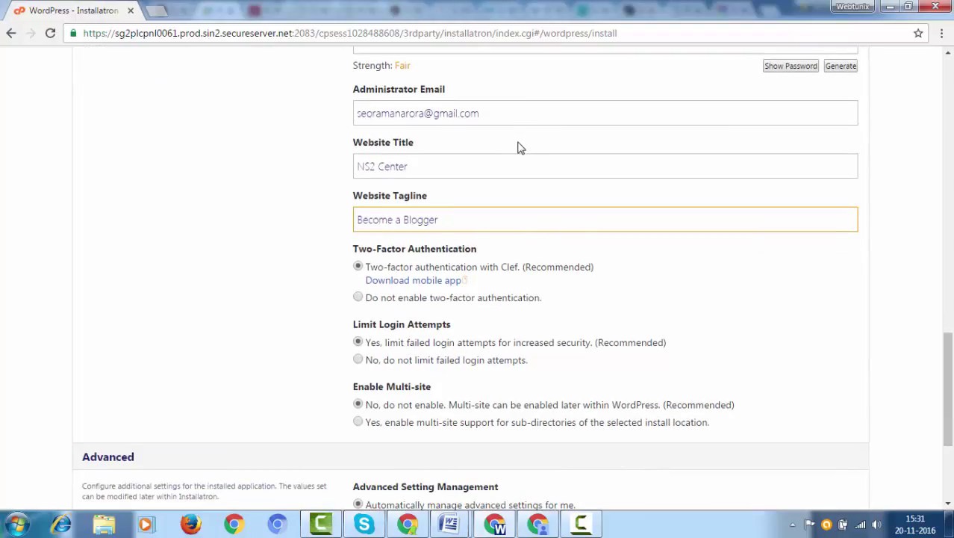
pyautogui.scroll(-1, 512, 147)
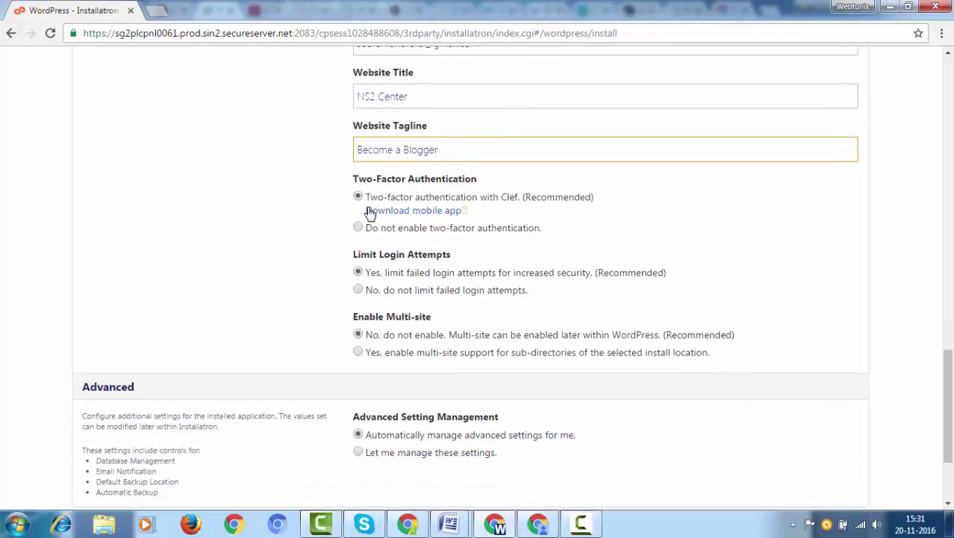
# - Choose 'Do not enable two-factor authentication' and review the Advanced settings defaults
pyautogui.click(357, 228)
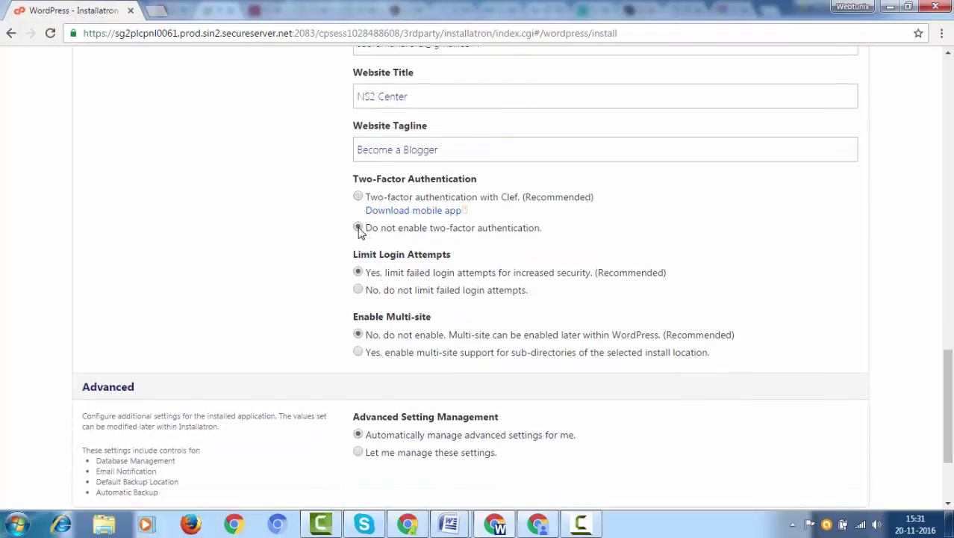
pyautogui.scroll(-2, 358, 227)
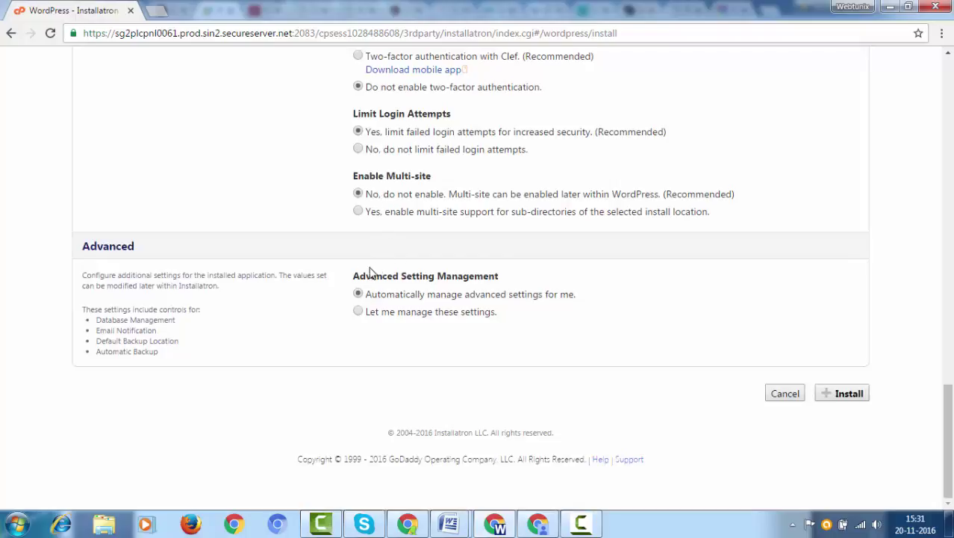
pyautogui.moveTo(352, 277)
pyautogui.mouseDown()
pyautogui.moveTo(516, 277)
pyautogui.moveTo(352, 276)
pyautogui.mouseUp()
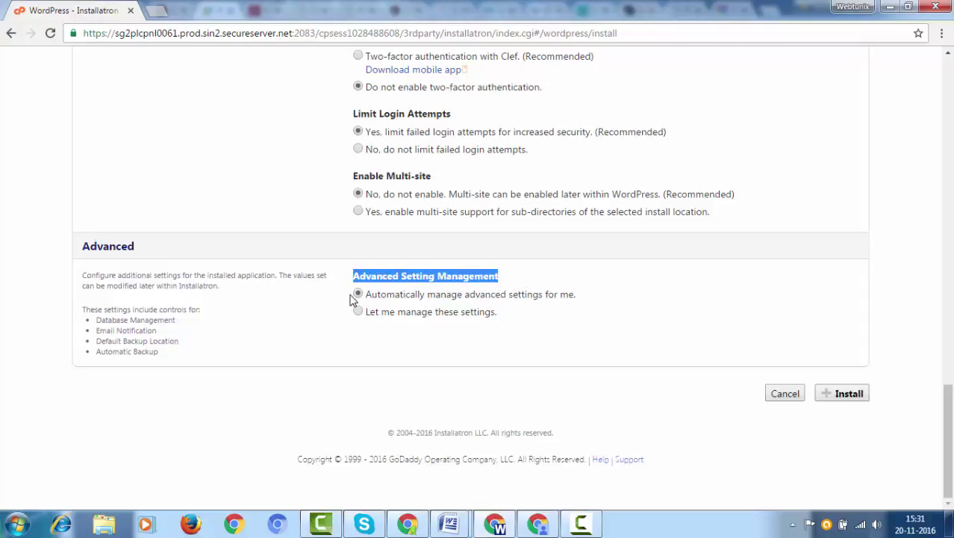
pyautogui.click(439, 299)
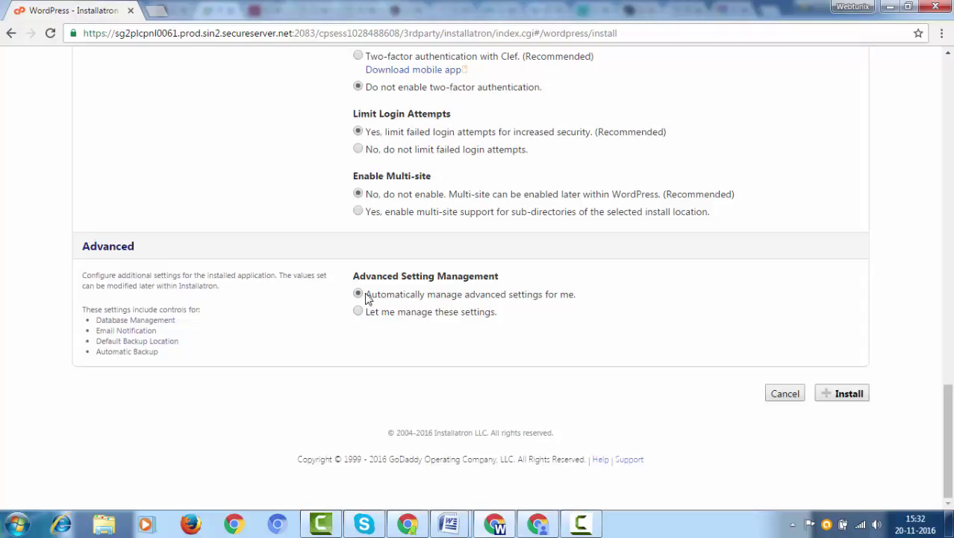
pyautogui.moveTo(577, 296); pyautogui.dragTo(367, 298)
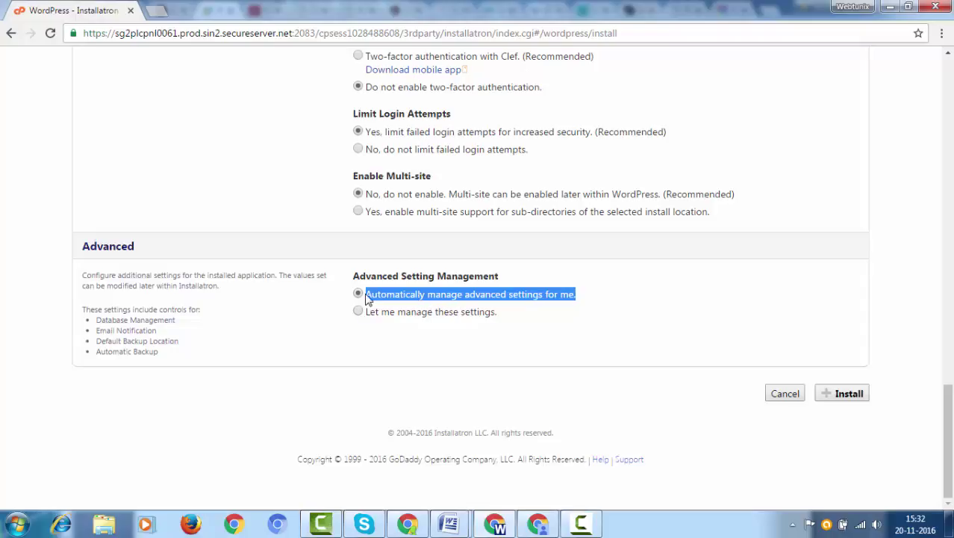
pyautogui.click(404, 300)
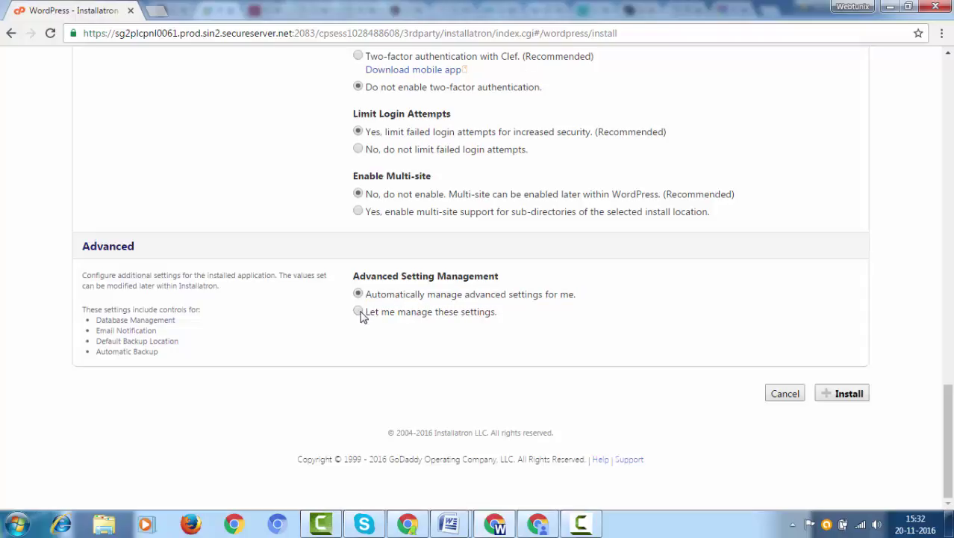
# - Switch to manual advanced settings and use the existing ns2center database
pyautogui.click(360, 314)
pyautogui.scroll(-2, 388, 314)
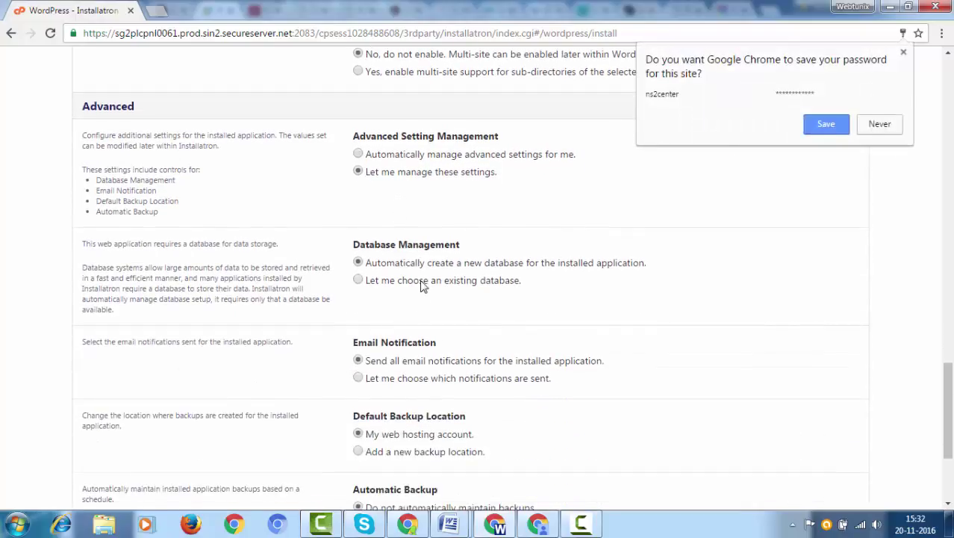
pyautogui.click(358, 280)
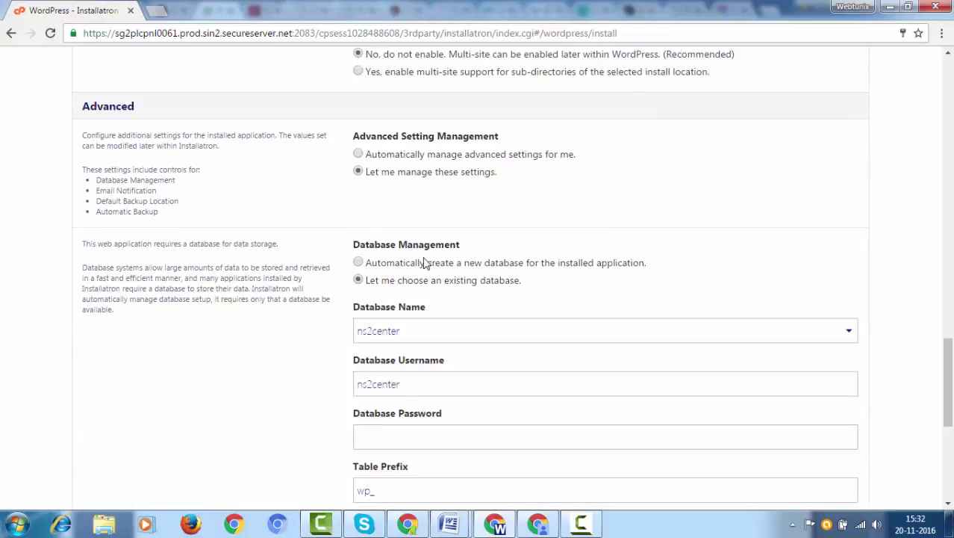
pyautogui.scroll(-3, 463, 238)
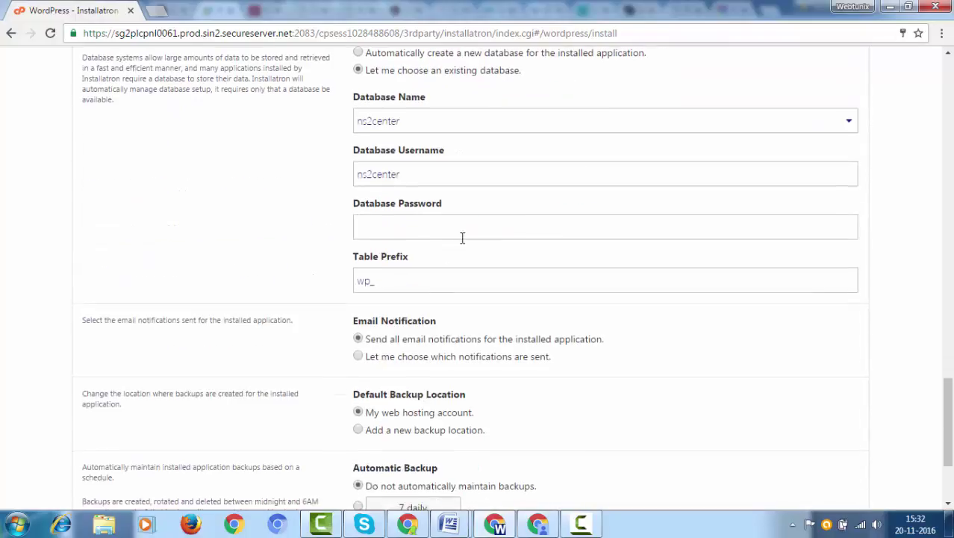
pyautogui.click(438, 123)
pyautogui.click(435, 170)
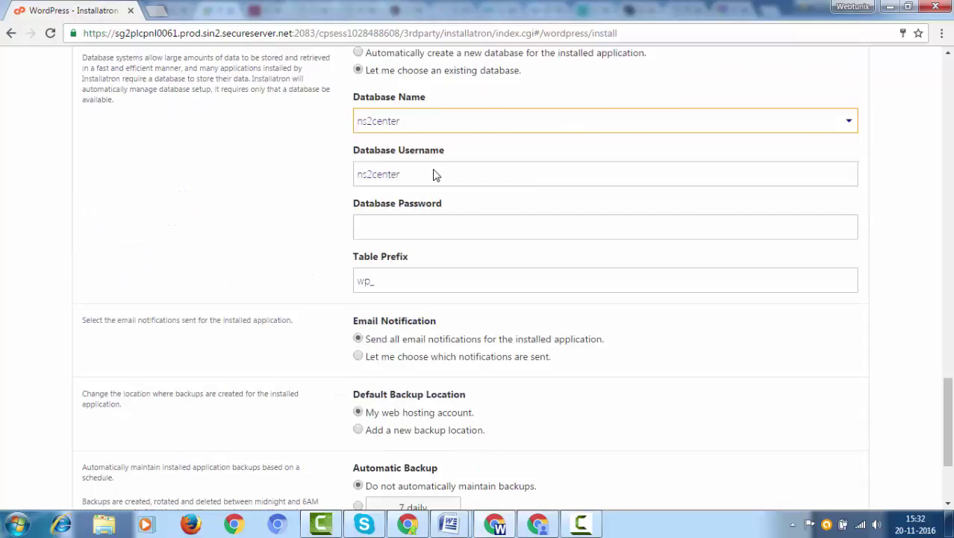
# - Enter the database password and keep the wp_ table prefix
pyautogui.moveTo(410, 174); pyautogui.dragTo(326, 174)
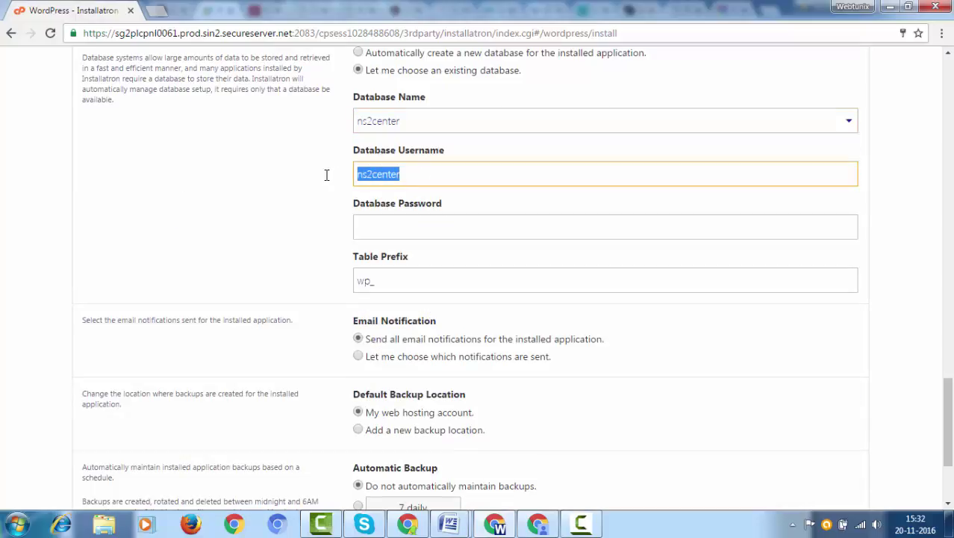
pyautogui.click(375, 230)
pyautogui.write('•')
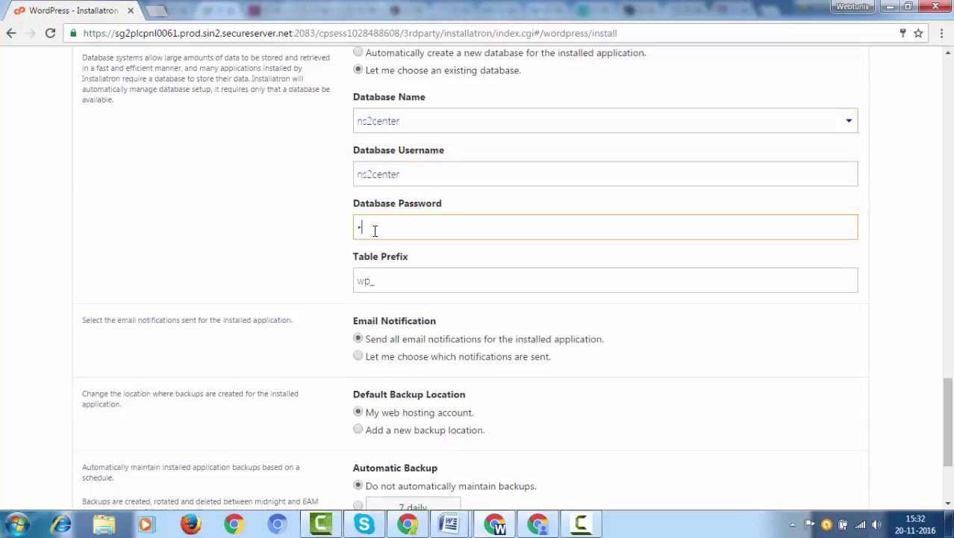
pyautogui.write('•••')
pyautogui.scroll(-1, 375, 230)
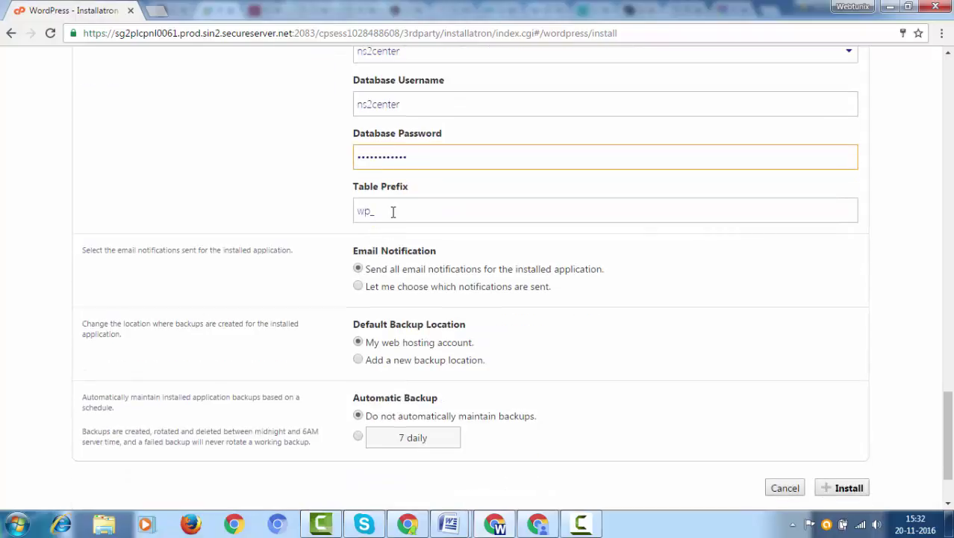
pyautogui.moveTo(391, 211); pyautogui.dragTo(322, 211)
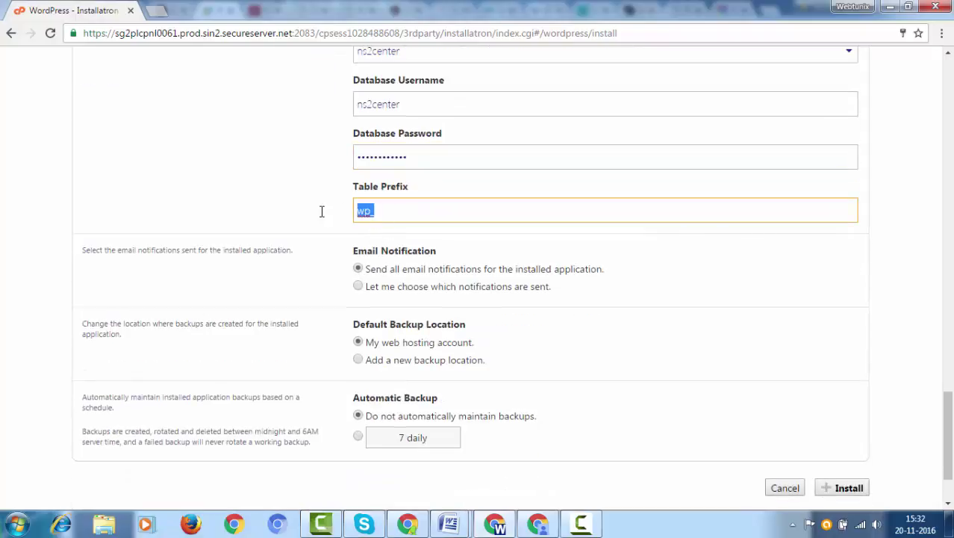
pyautogui.click(282, 266)
pyautogui.scroll(-1, 303, 264)
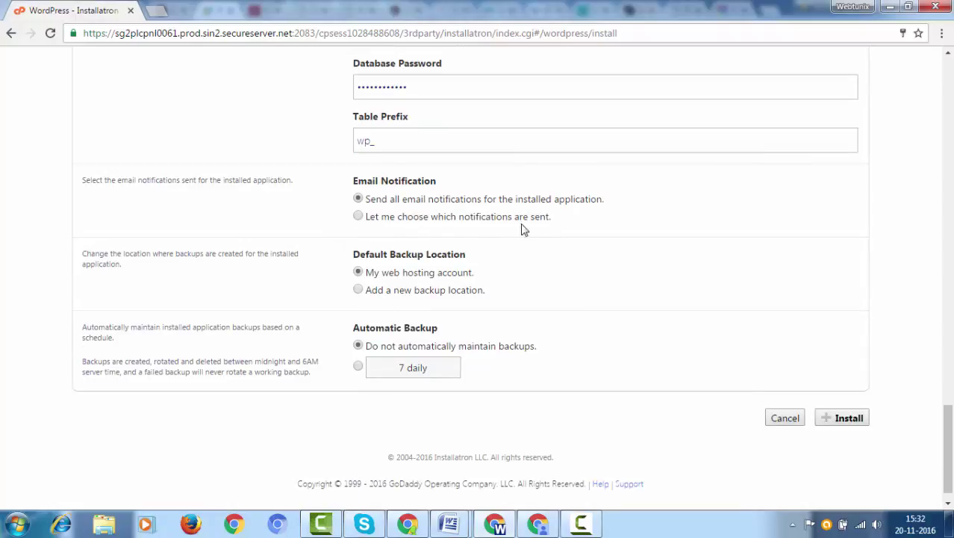
pyautogui.scroll(-1, 550, 224)
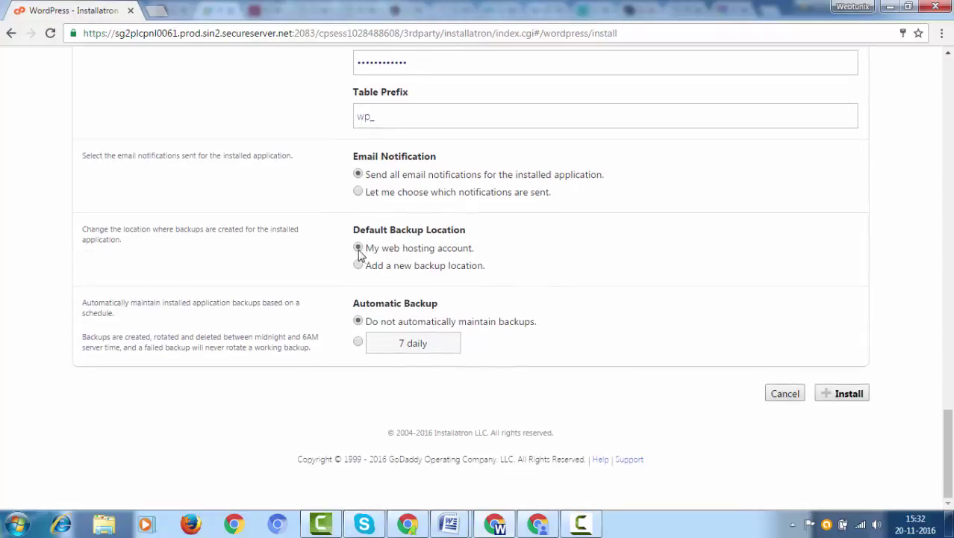
pyautogui.moveTo(372, 250); pyautogui.dragTo(499, 255)
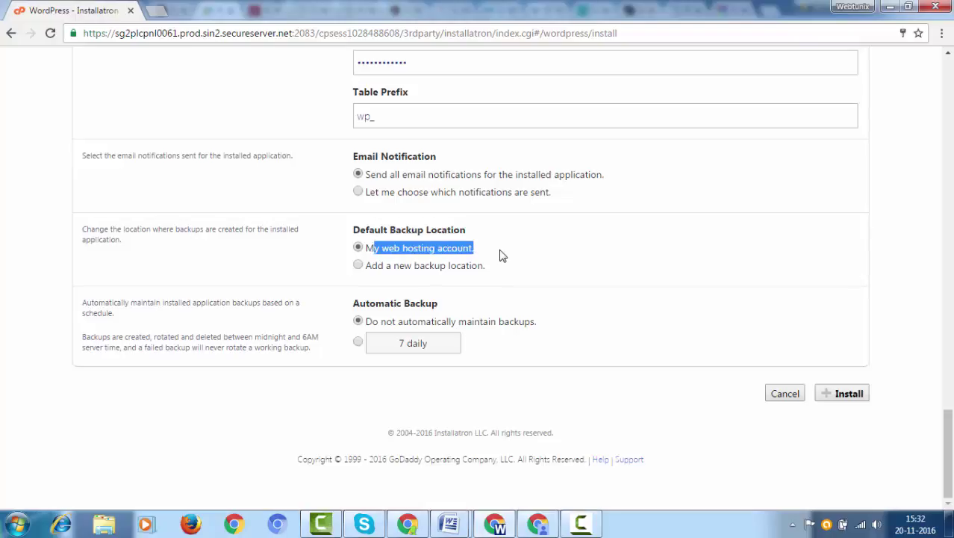
pyautogui.moveTo(383, 323); pyautogui.dragTo(549, 325)
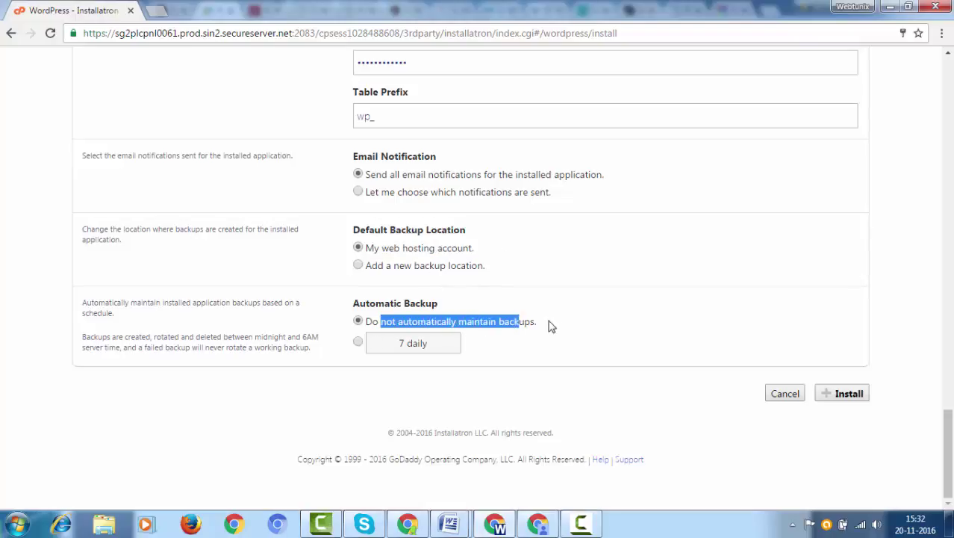
pyautogui.click(549, 326)
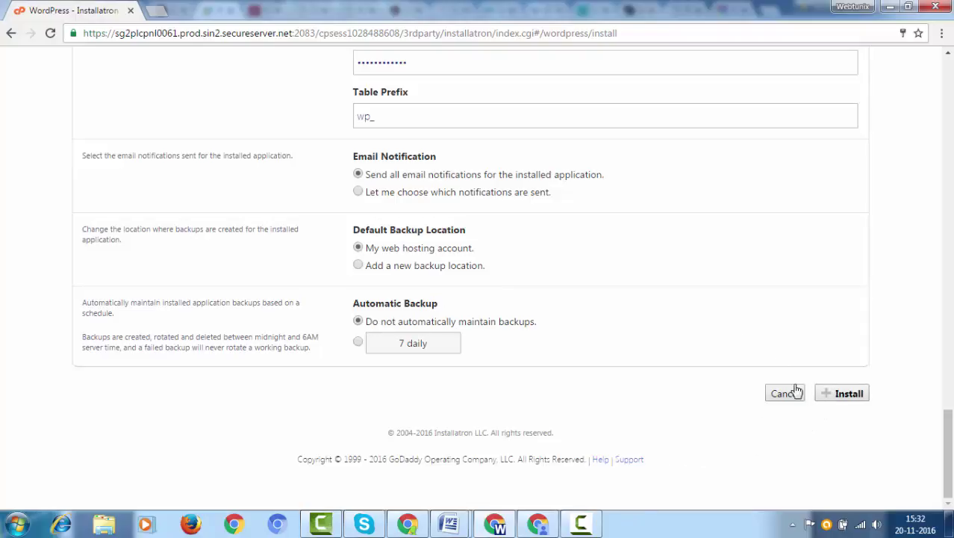
pyautogui.scroll(5, 713, 344)
pyautogui.scroll(15, 723, 317)
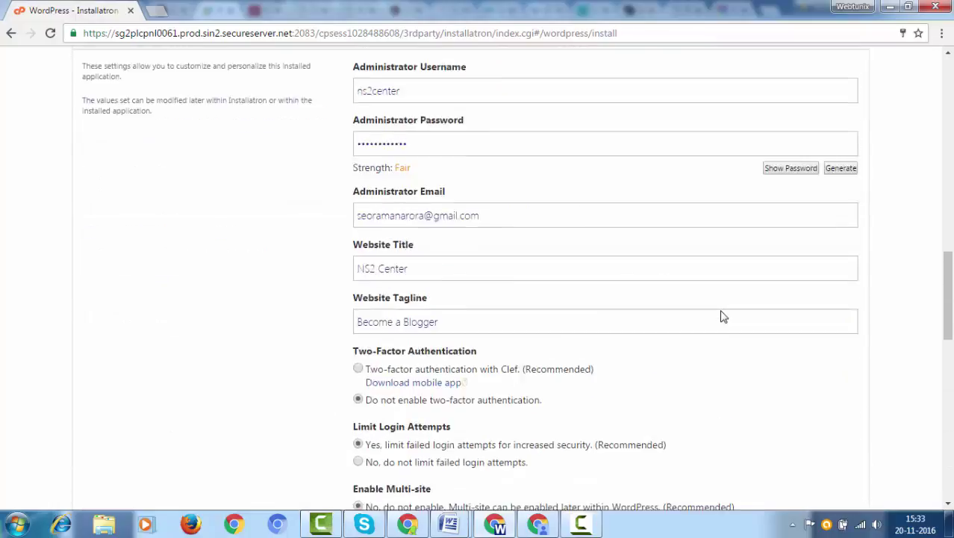
pyautogui.scroll(-4, 722, 316)
pyautogui.scroll(-16, 721, 315)
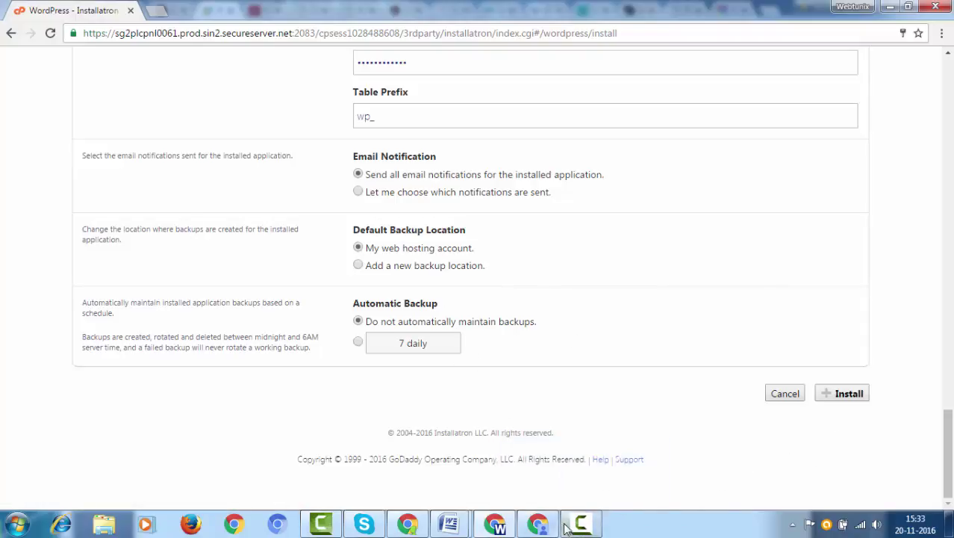
pyautogui.click(581, 523)
# - Launch the WordPress installation and switch to the Gmail inbox while it processes
pyautogui.click(888, 463)
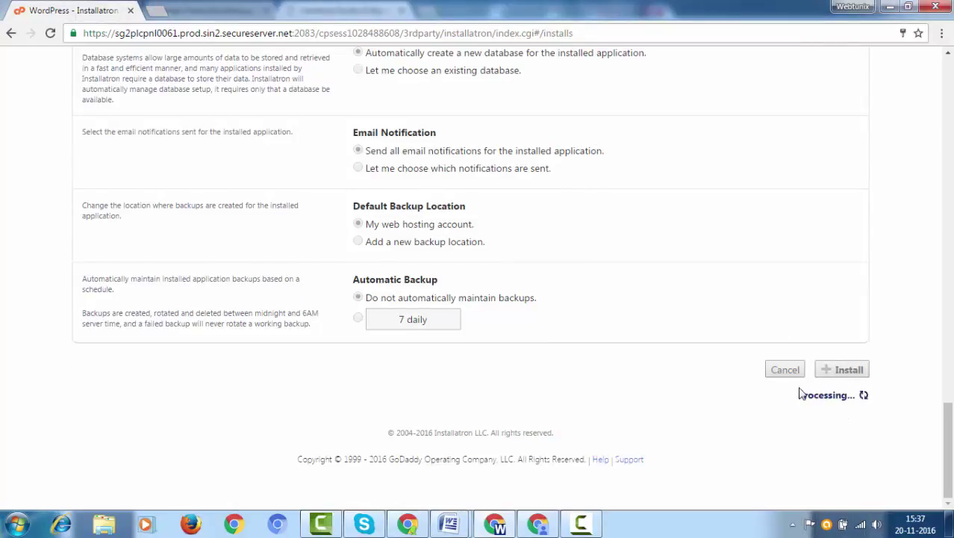
pyautogui.click(584, 523)
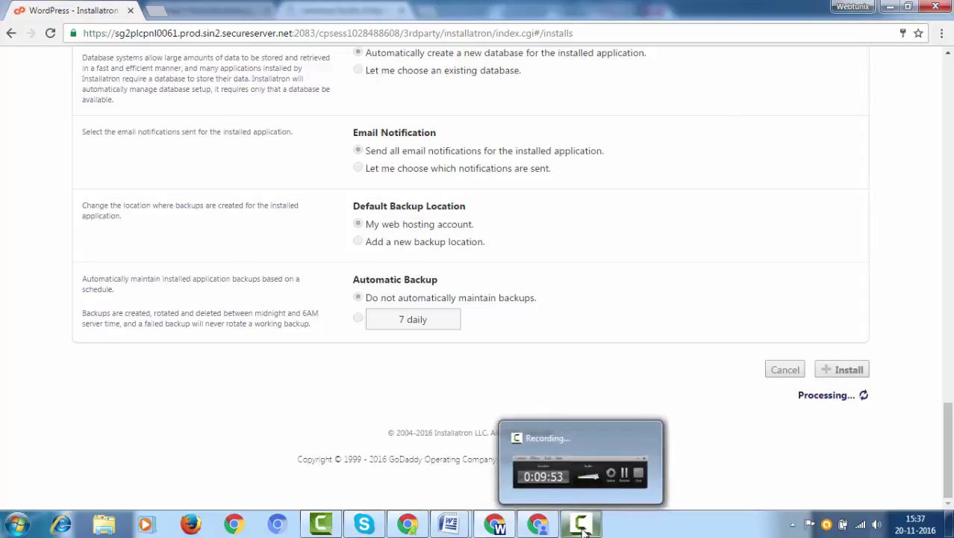
pyautogui.click(579, 478)
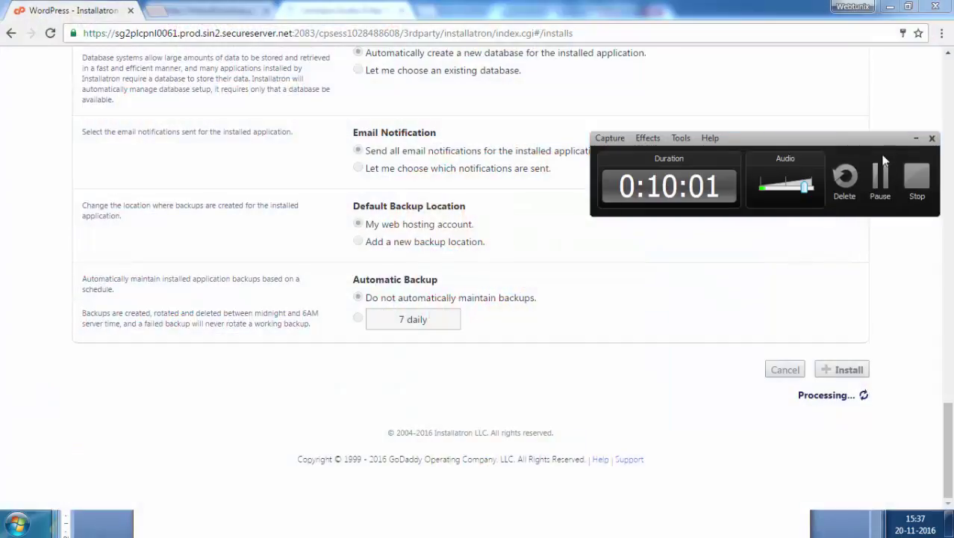
pyautogui.click(916, 139)
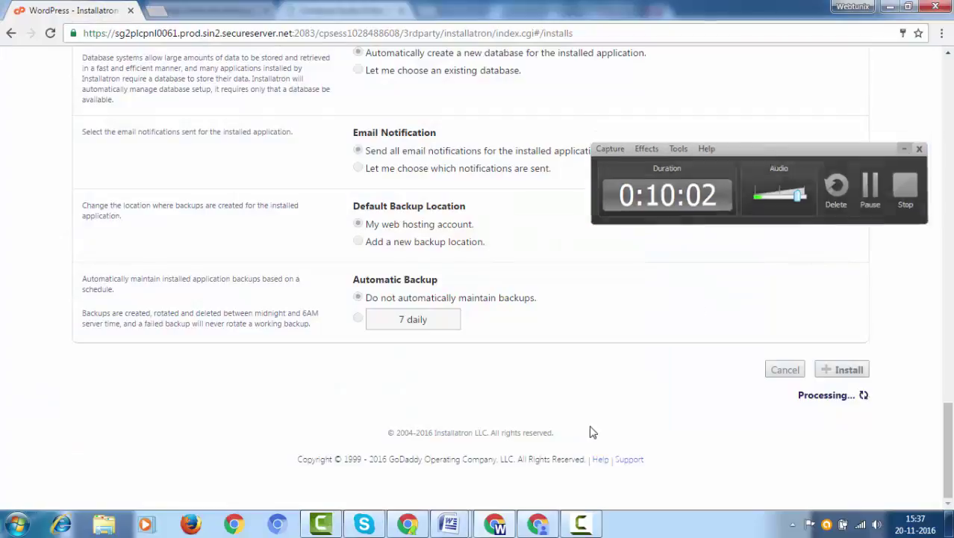
pyautogui.click(538, 525)
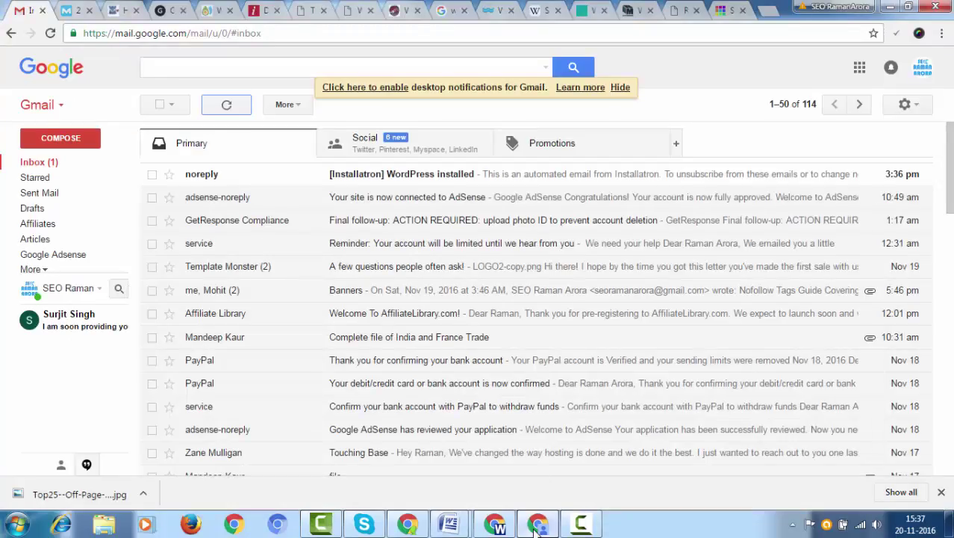
# - Open the '[Installatron] WordPress installed' email and follow its ns2center.com/wp-admin link
pyautogui.click(345, 175)
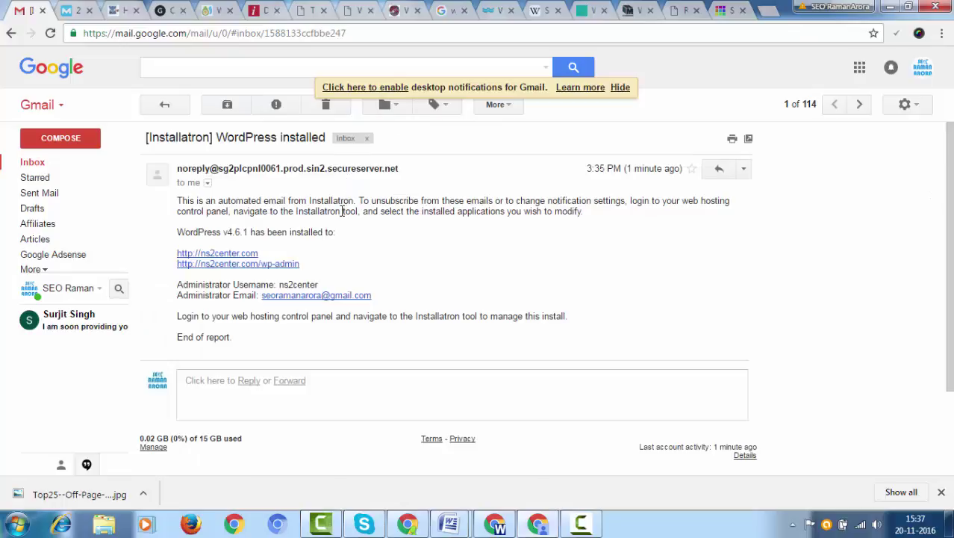
pyautogui.click(229, 269)
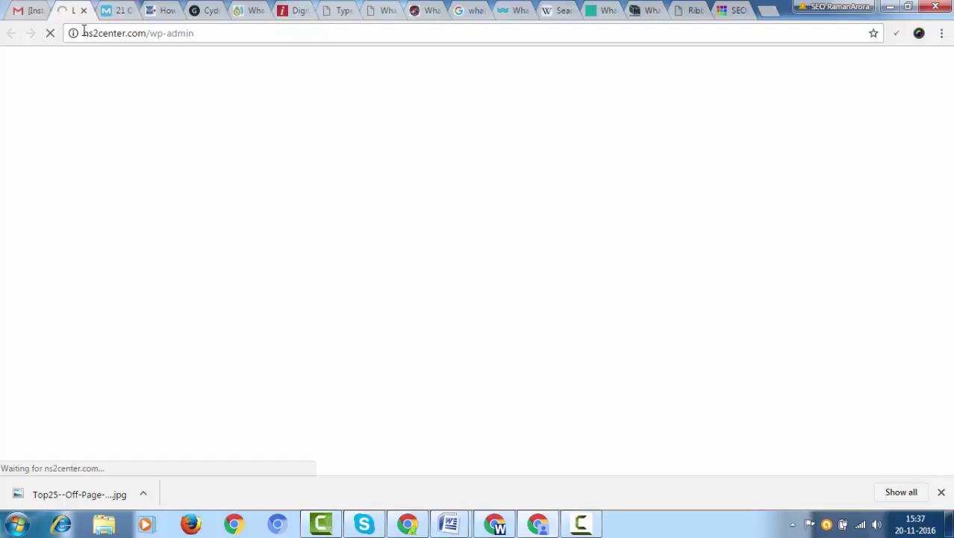
# - Log in to the ns2center.com WordPress admin with the administrator username and password
pyautogui.moveTo(88, 33); pyautogui.dragTo(155, 34)
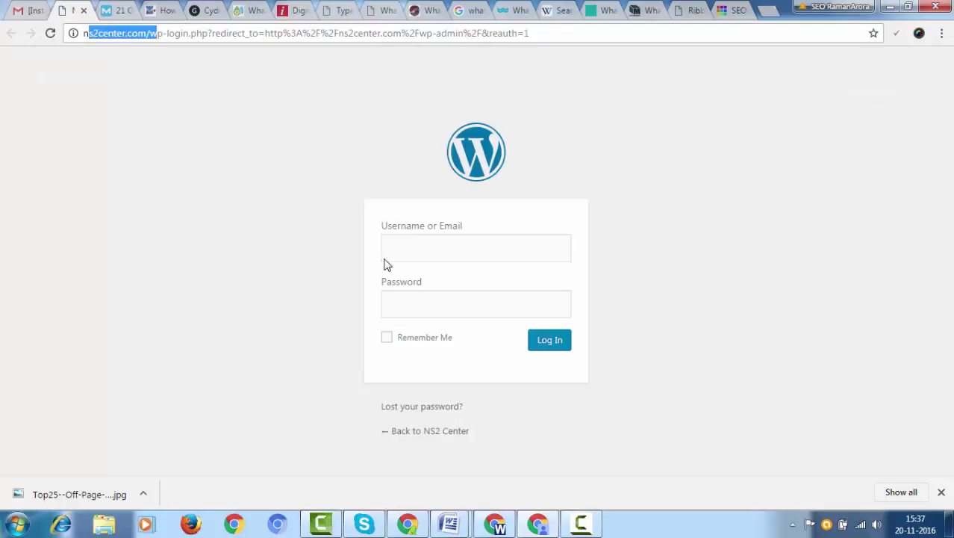
pyautogui.click(455, 251)
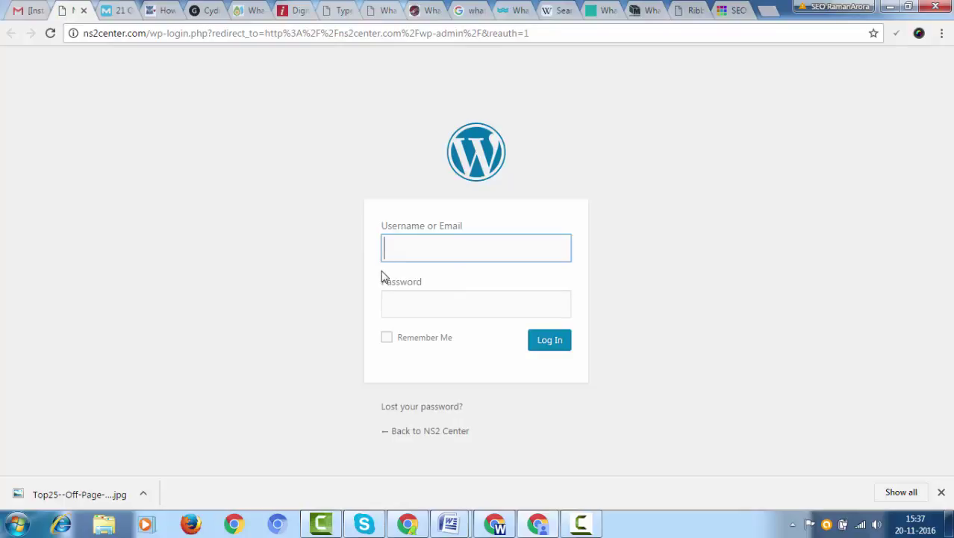
pyautogui.write('ns2center')
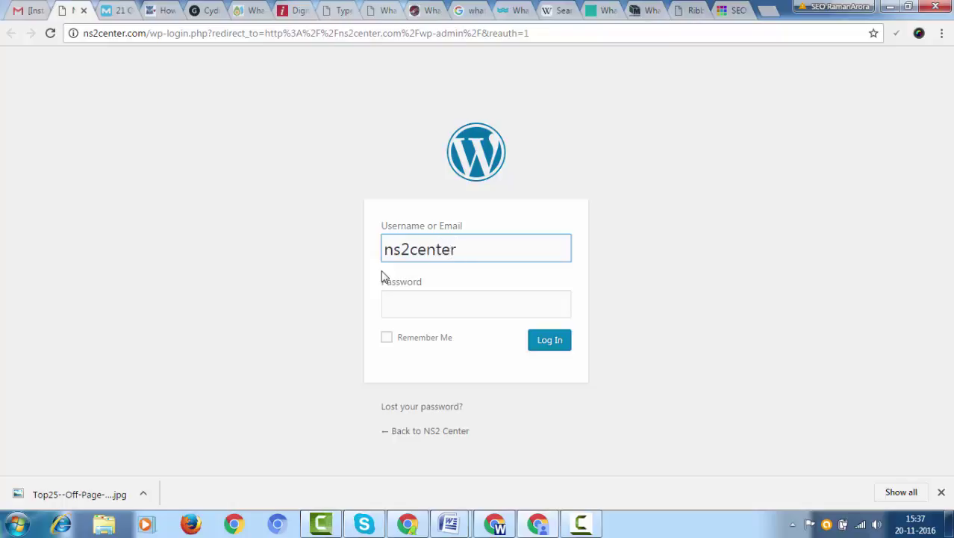
pyautogui.press('Tab')
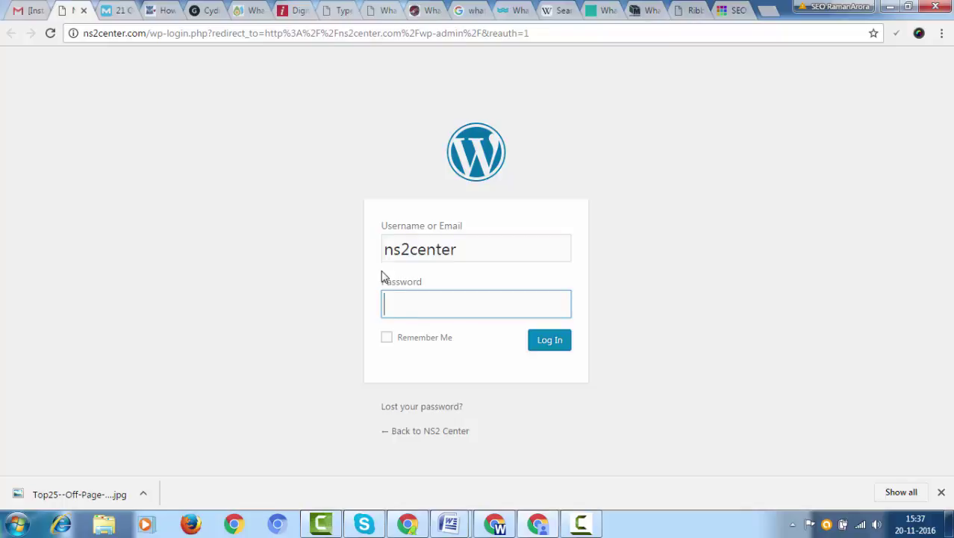
pyautogui.write('************')
pyautogui.click(553, 343)
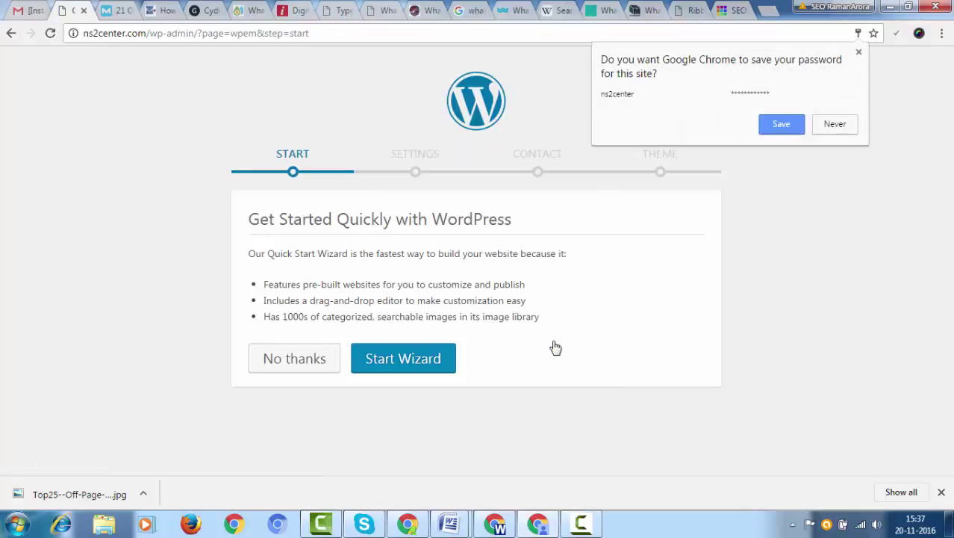
# - Close Chrome's save-password prompt and the downloads bar over the WordPress wizard
pyautogui.click(859, 54)
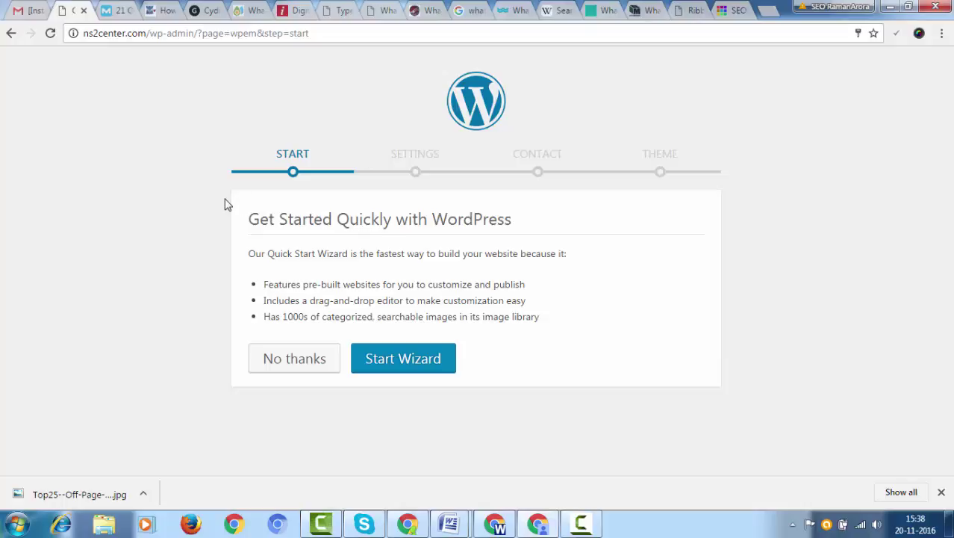
pyautogui.click(941, 491)
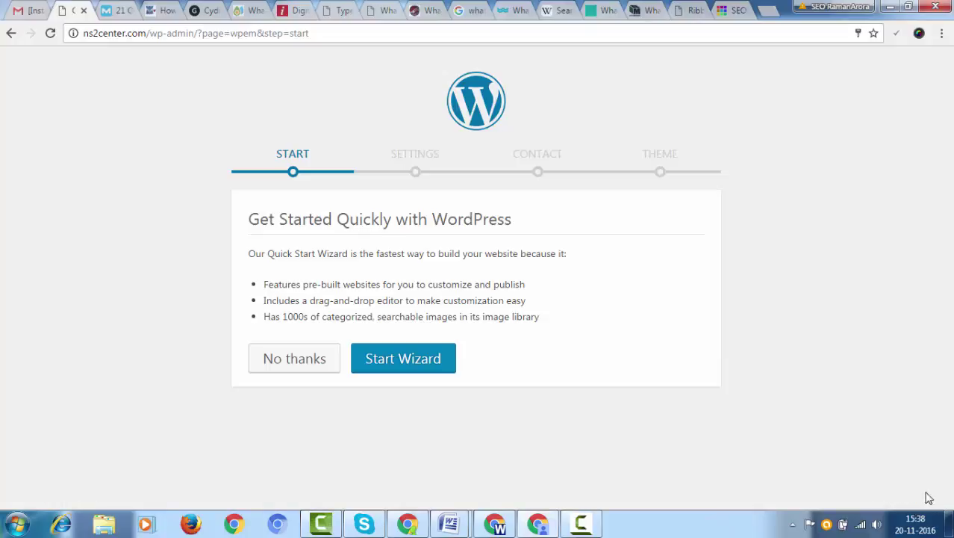